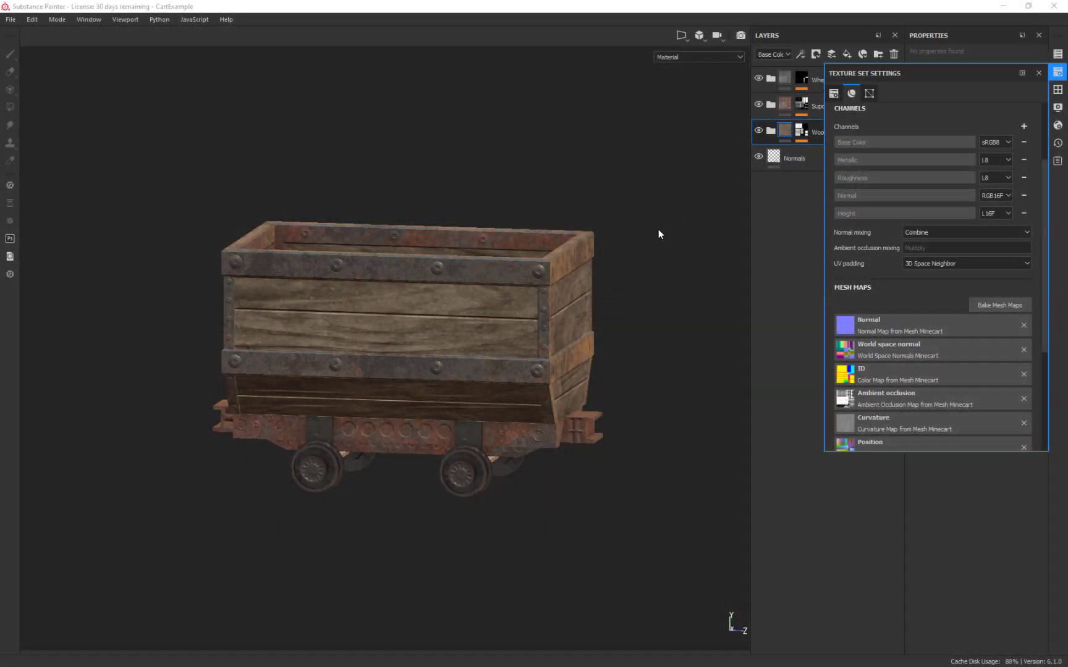
Step: Close the texture set settings and hide the Wood, Suport metal and Wheels folders on the minecart
{"action": "mouse_move", "coordinate": [662, 172]}
{"action": "left_mouse_down", "text": "alt"}
{"action": "mouse_move", "coordinate": [597, 182]}
{"action": "mouse_move", "coordinate": [641, 207]}
{"action": "left_mouse_up", "text": "alt"}
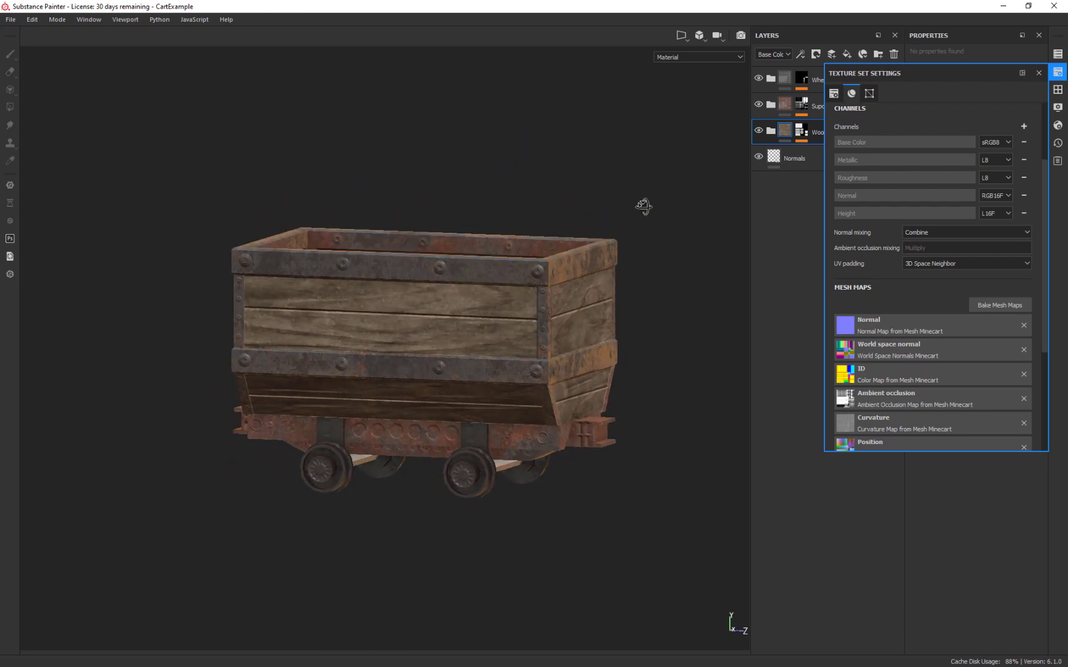
{"action": "left_click", "coordinate": [611, 219]}
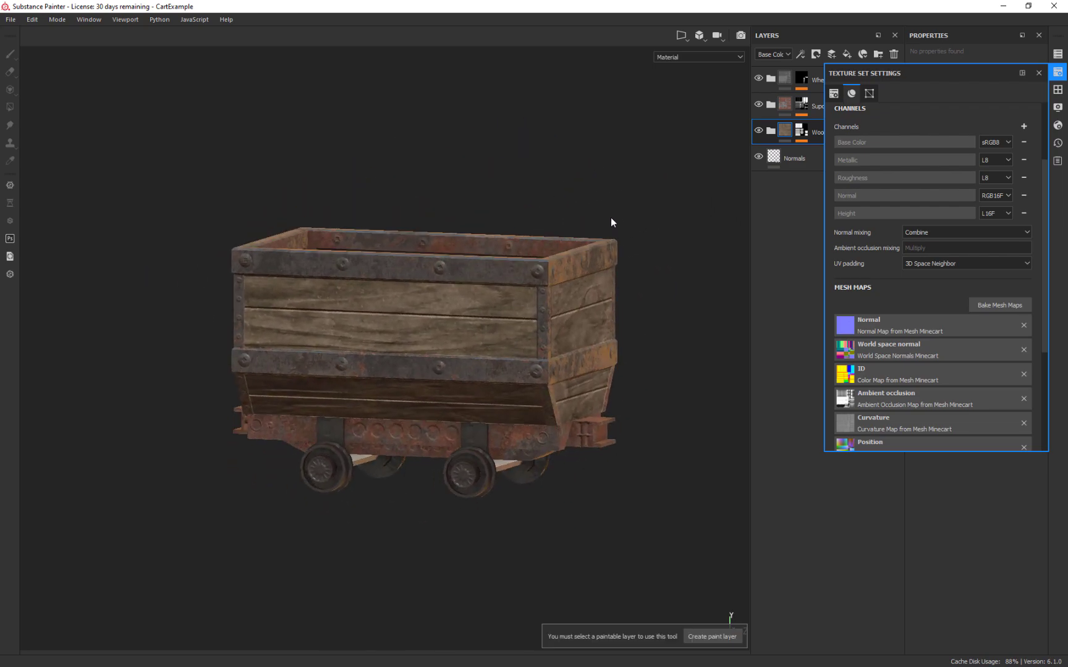
{"action": "mouse_move", "coordinate": [593, 186]}
{"action": "left_mouse_down", "text": "alt"}
{"action": "mouse_move", "coordinate": [583, 196]}
{"action": "mouse_move", "coordinate": [591, 211]}
{"action": "left_mouse_up", "text": "alt"}
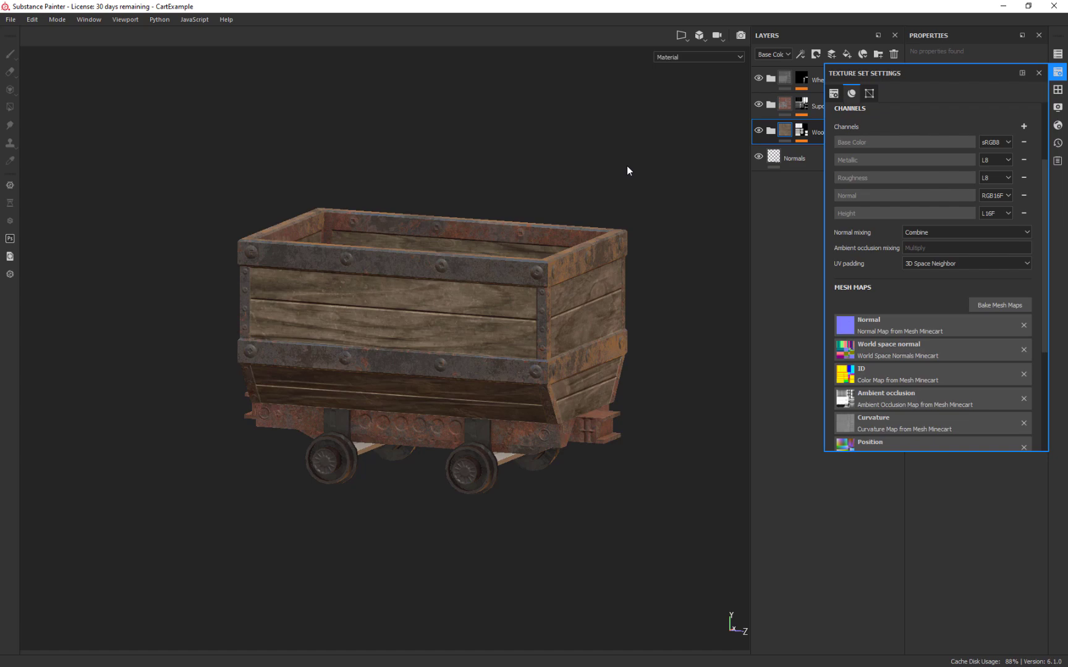
{"action": "left_click", "coordinate": [1038, 74]}
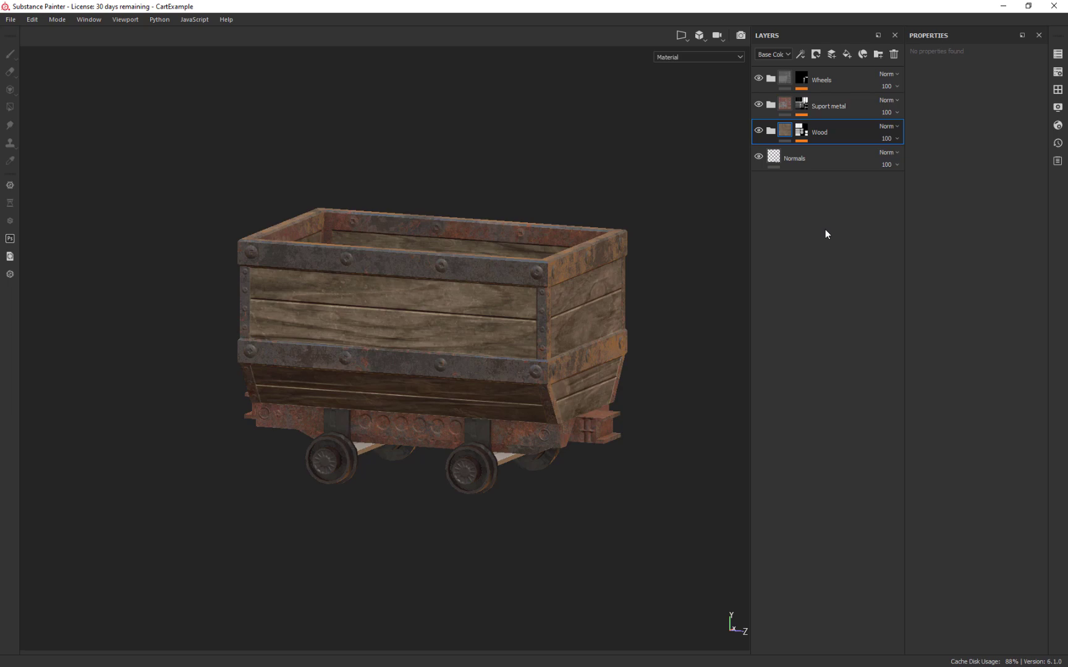
{"action": "left_click", "coordinate": [676, 213]}
{"action": "left_click_drag", "start_coordinate": [585, 204], "coordinate": [618, 186], "text": "alt"}
{"action": "left_click", "coordinate": [758, 131]}
{"action": "left_click", "coordinate": [758, 104]}
{"action": "left_click", "coordinate": [758, 79]}
{"action": "left_click_drag", "start_coordinate": [687, 186], "coordinate": [730, 108], "text": "alt"}
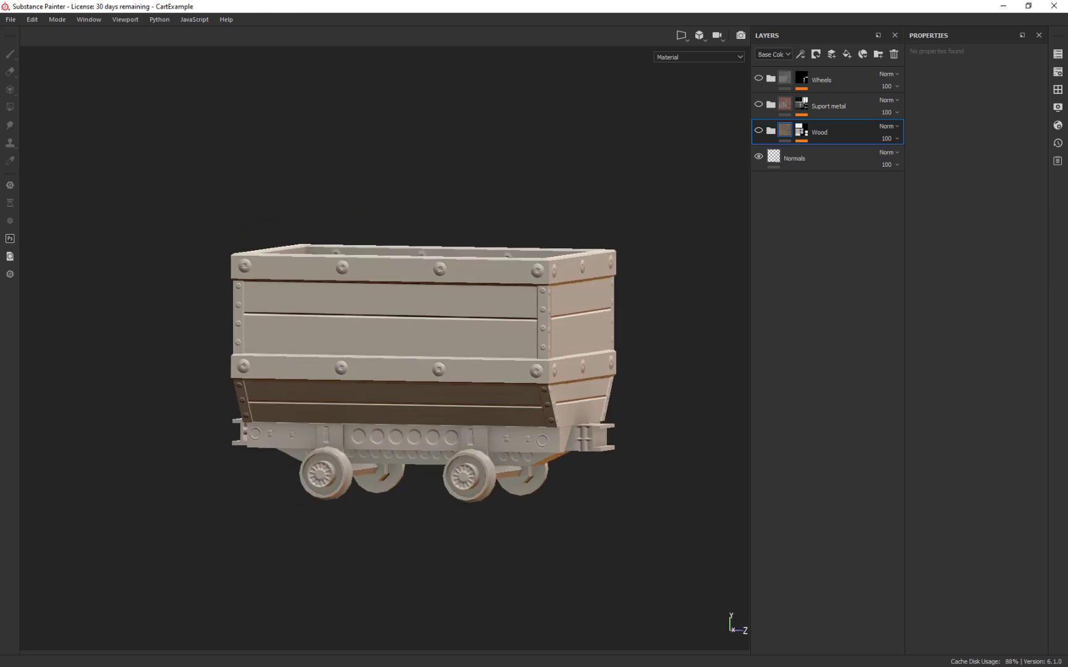
Step: Temporarily show the Suport metal and Wheels folders to examine the rivets and metal bands up close, and hide both again
{"action": "left_click_drag", "start_coordinate": [603, 396], "coordinate": [607, 375], "text": "alt"}
{"action": "left_click_drag", "start_coordinate": [367, 228], "coordinate": [398, 138], "text": "alt"}
{"action": "right_click_drag", "start_coordinate": [397, 139], "coordinate": [560, 426], "text": "alt"}
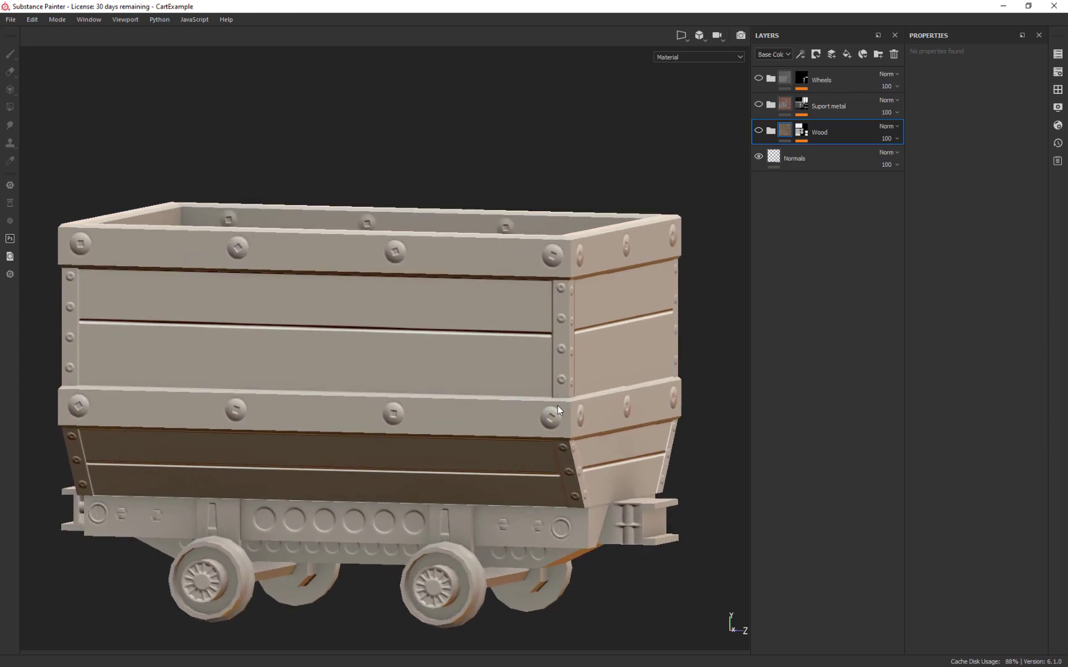
{"action": "left_click", "coordinate": [758, 104]}
{"action": "left_click_drag", "start_coordinate": [584, 136], "coordinate": [434, 150], "text": "alt"}
{"action": "left_click", "coordinate": [758, 78]}
{"action": "right_click_drag", "start_coordinate": [434, 149], "coordinate": [386, 344], "text": "alt"}
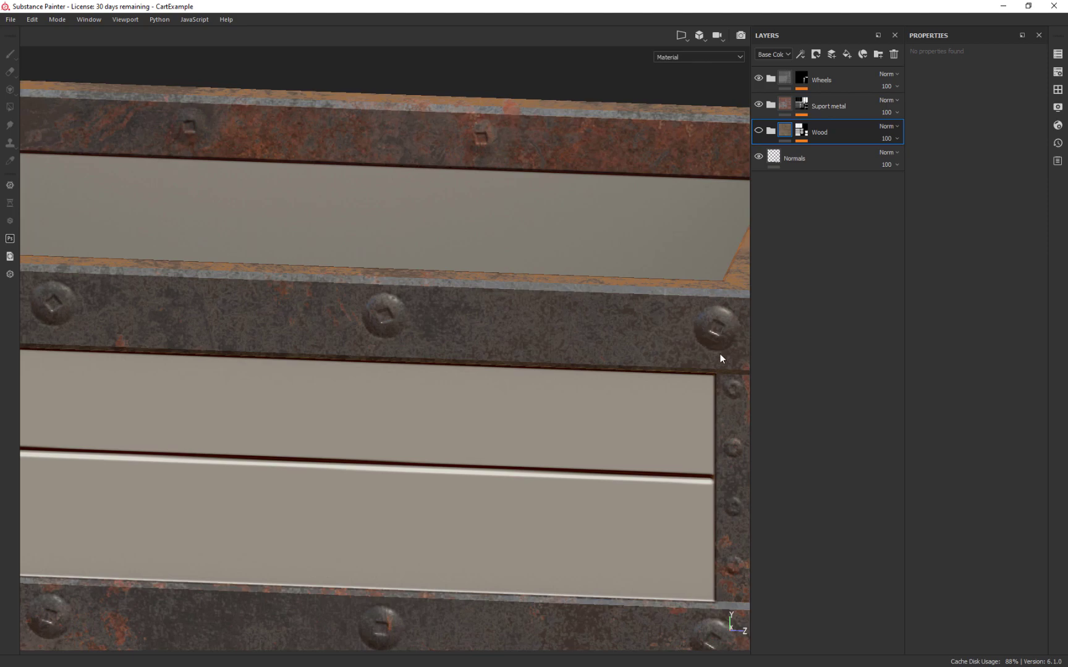
{"action": "scroll", "coordinate": [634, 81], "scroll_direction": "down", "scroll_amount": 10}
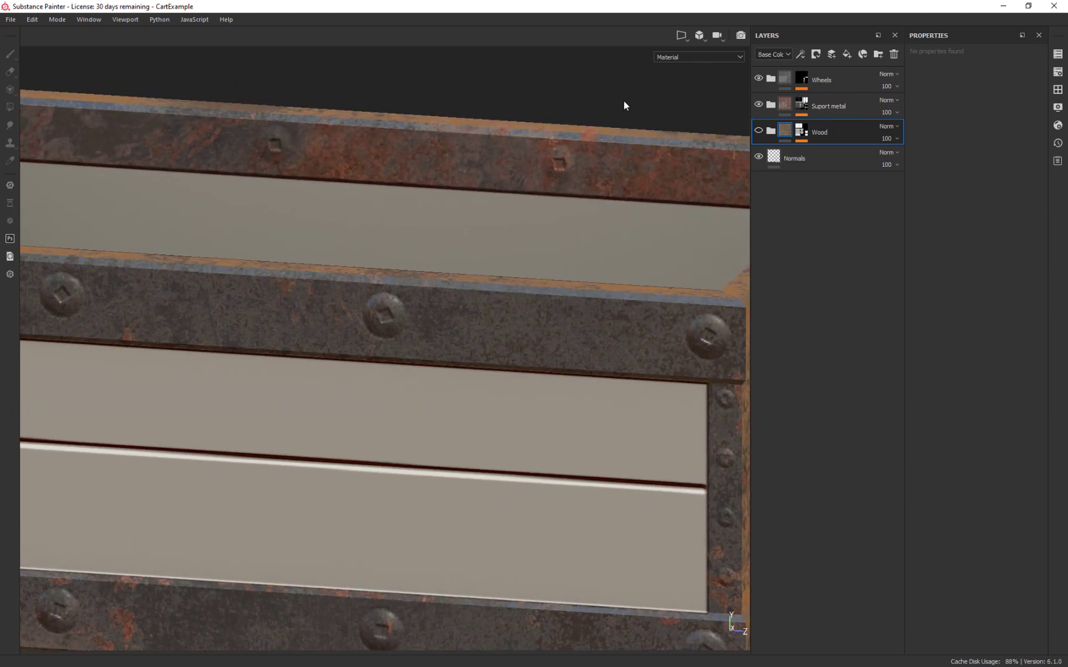
{"action": "right_click_drag", "start_coordinate": [698, 417], "coordinate": [559, 231], "text": "alt"}
{"action": "left_click_drag", "start_coordinate": [608, 338], "coordinate": [655, 266], "text": "alt"}
{"action": "left_click", "coordinate": [758, 105]}
{"action": "left_click", "coordinate": [758, 79]}
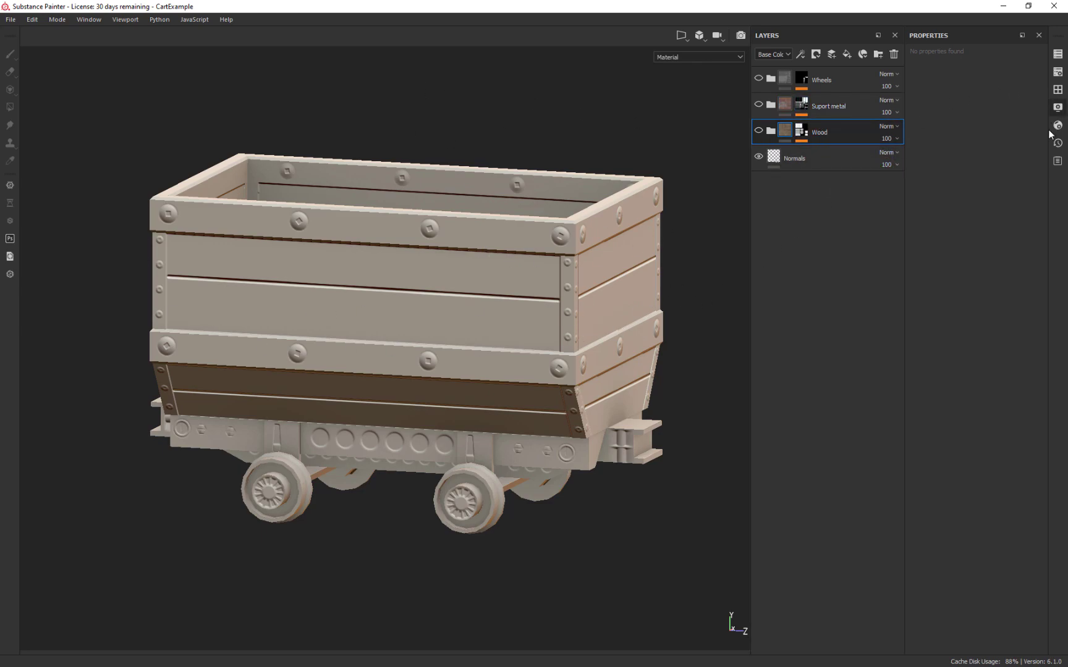
Step: Start a texture export for the minecart and choose the Normalsreally output template
{"action": "left_click_drag", "start_coordinate": [501, 153], "coordinate": [529, 142], "text": "alt"}
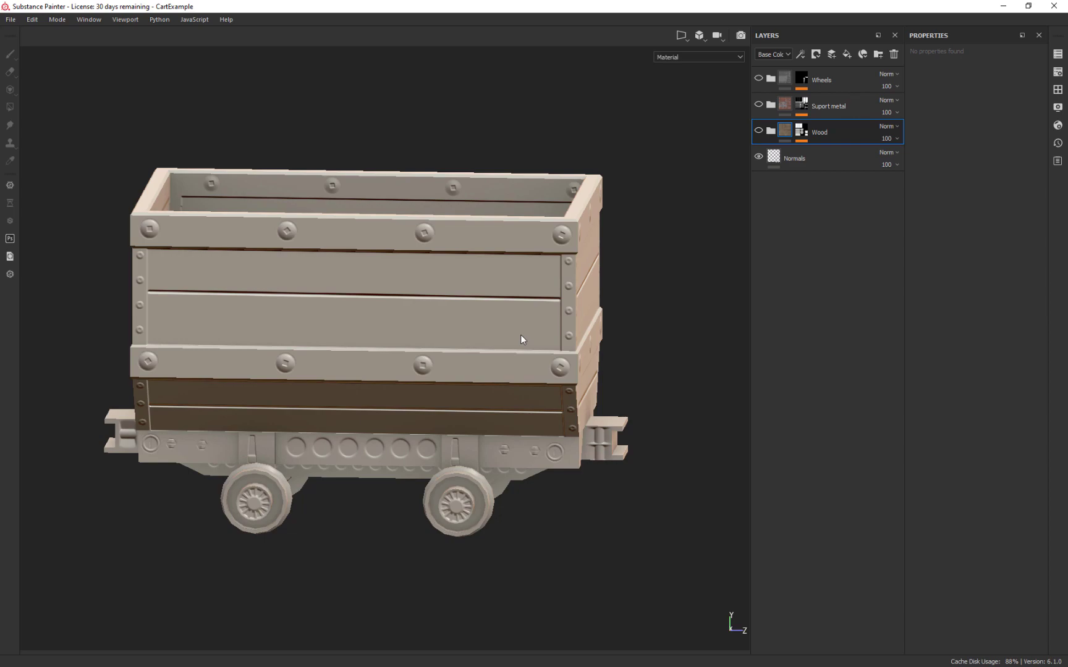
{"action": "key", "text": "ctrl+shift+e"}
{"action": "left_click_drag", "start_coordinate": [671, 116], "coordinate": [649, 113]}
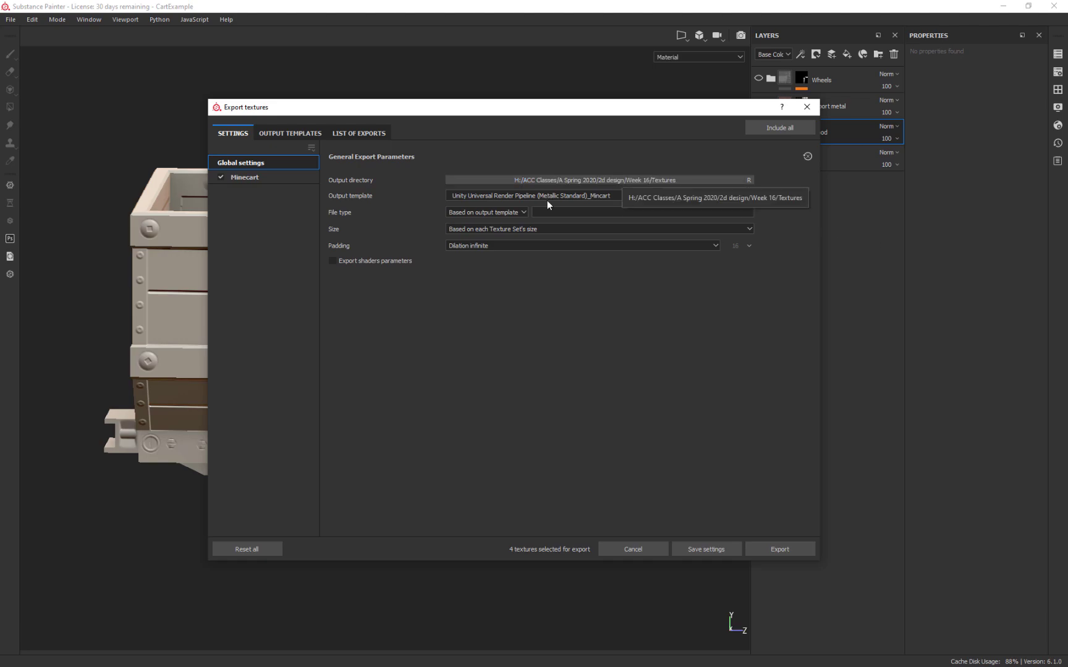
{"action": "left_click", "coordinate": [633, 196]}
{"action": "scroll", "coordinate": [541, 250], "scroll_direction": "up", "scroll_amount": 1}
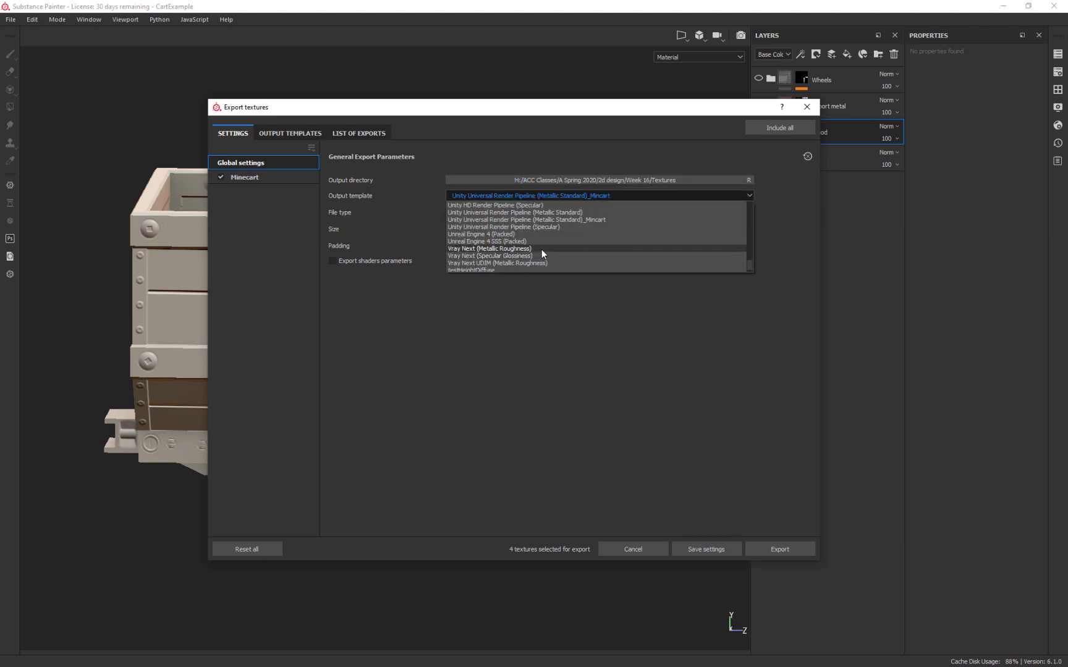
{"action": "scroll", "coordinate": [540, 236], "scroll_direction": "up", "scroll_amount": 5}
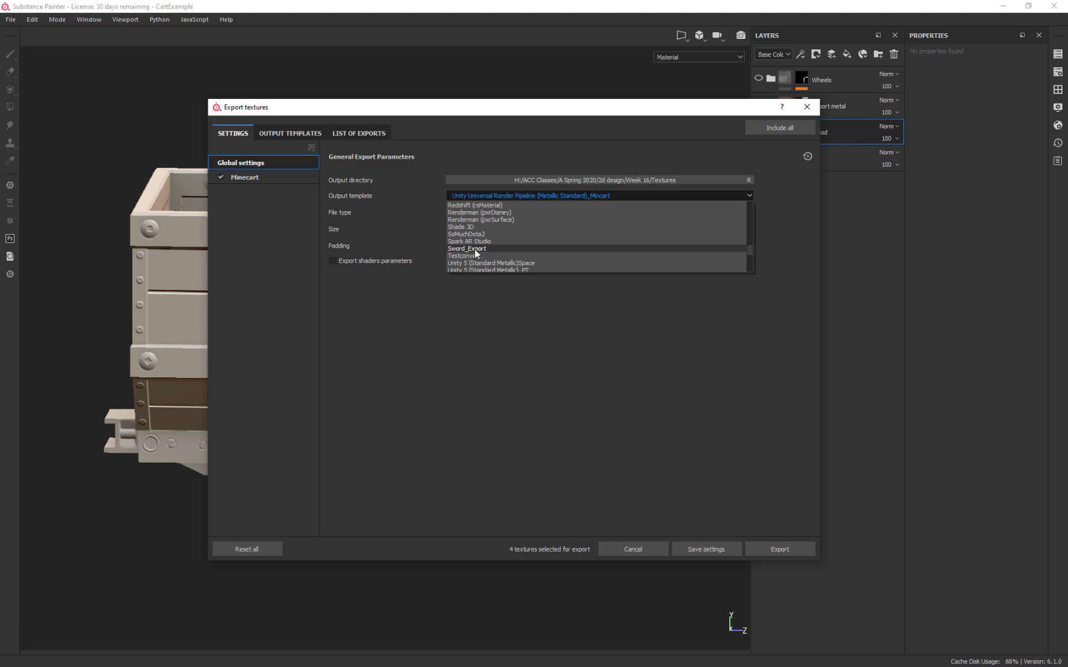
{"action": "scroll", "coordinate": [500, 245], "scroll_direction": "up", "scroll_amount": 3}
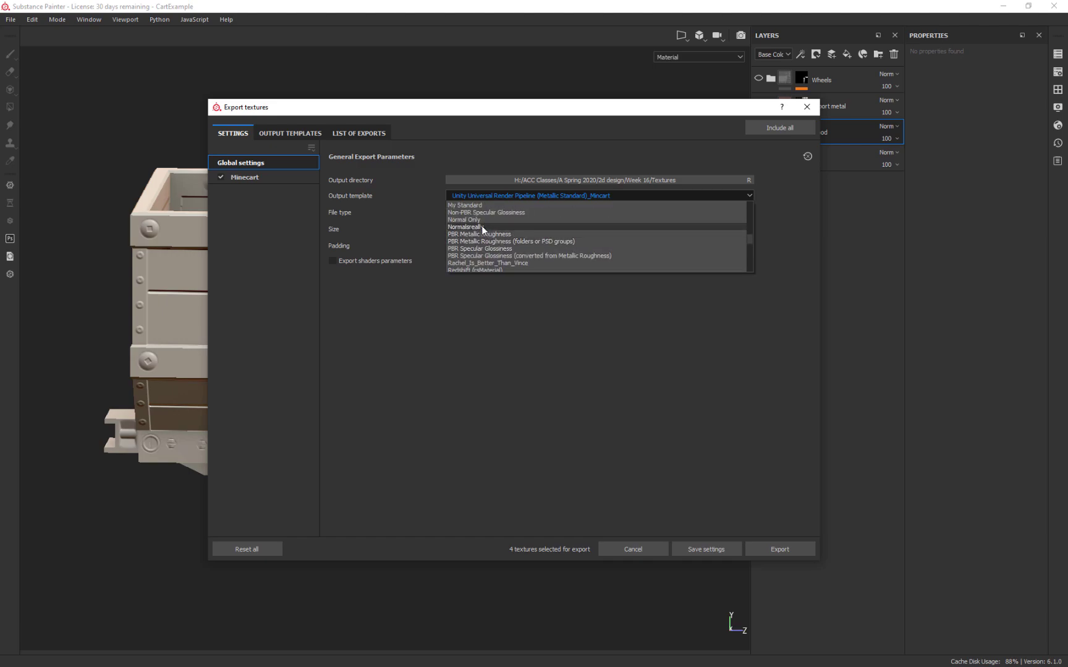
{"action": "left_click", "coordinate": [481, 225]}
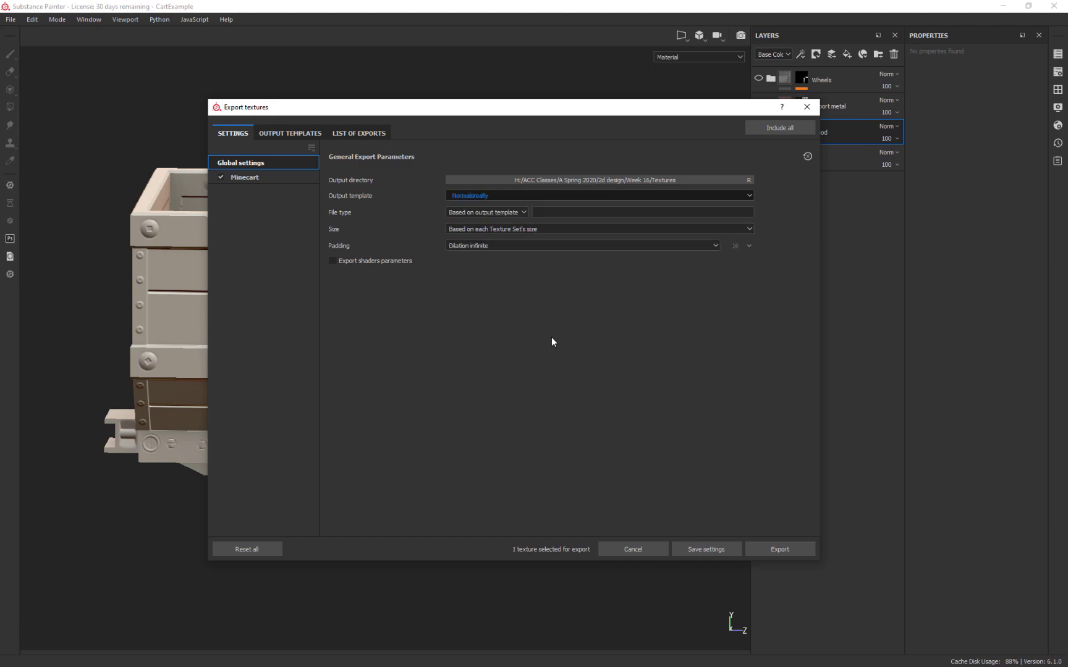
Step: Review the output maps of the Normalsreally preset and export the minecart's normal texture
{"action": "left_click", "coordinate": [301, 135]}
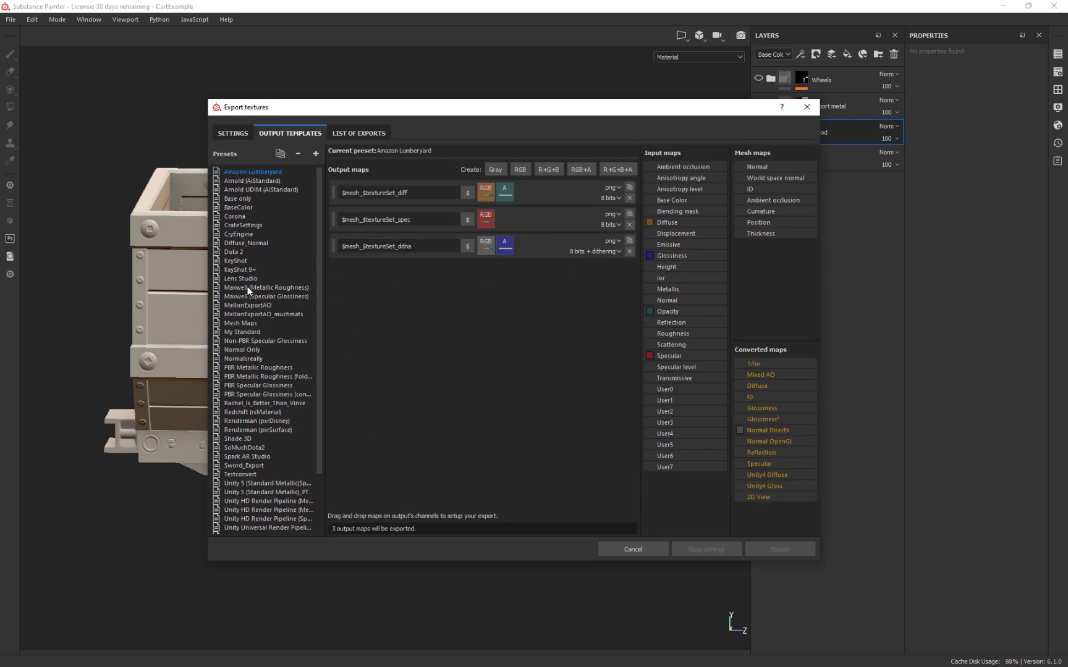
{"action": "left_click", "coordinate": [251, 360]}
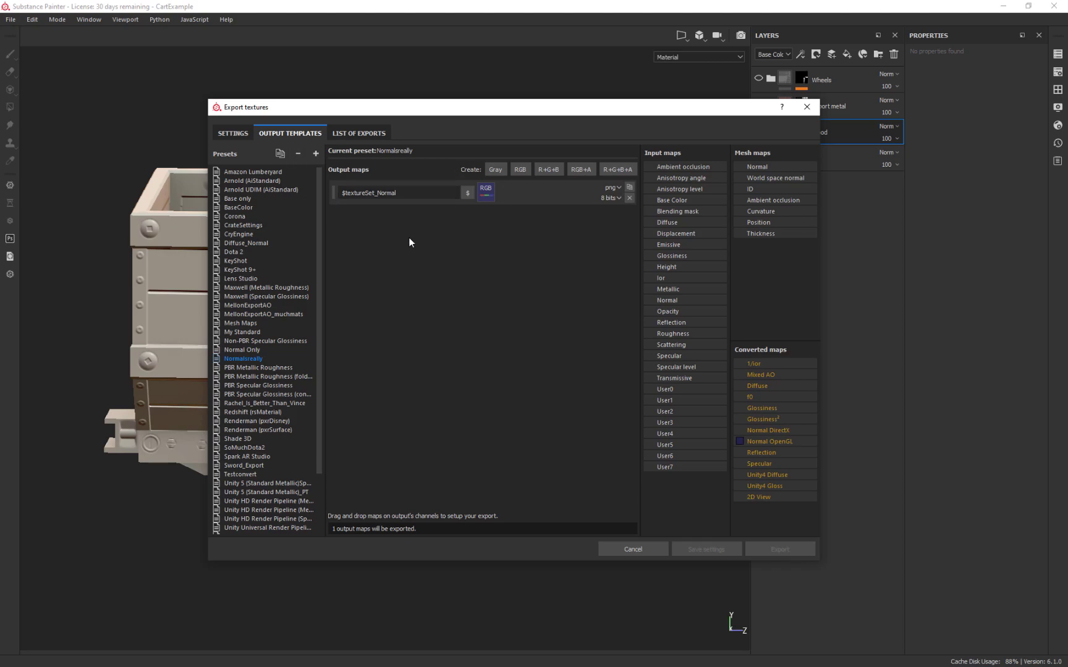
{"action": "left_click", "coordinate": [232, 133]}
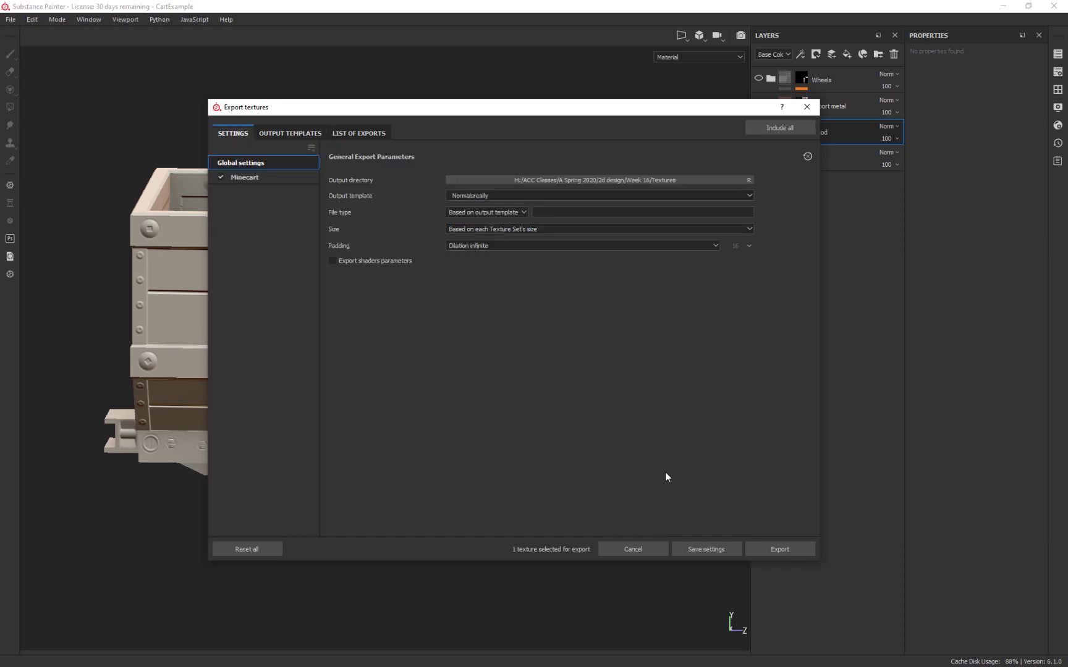
{"action": "left_click", "coordinate": [771, 546]}
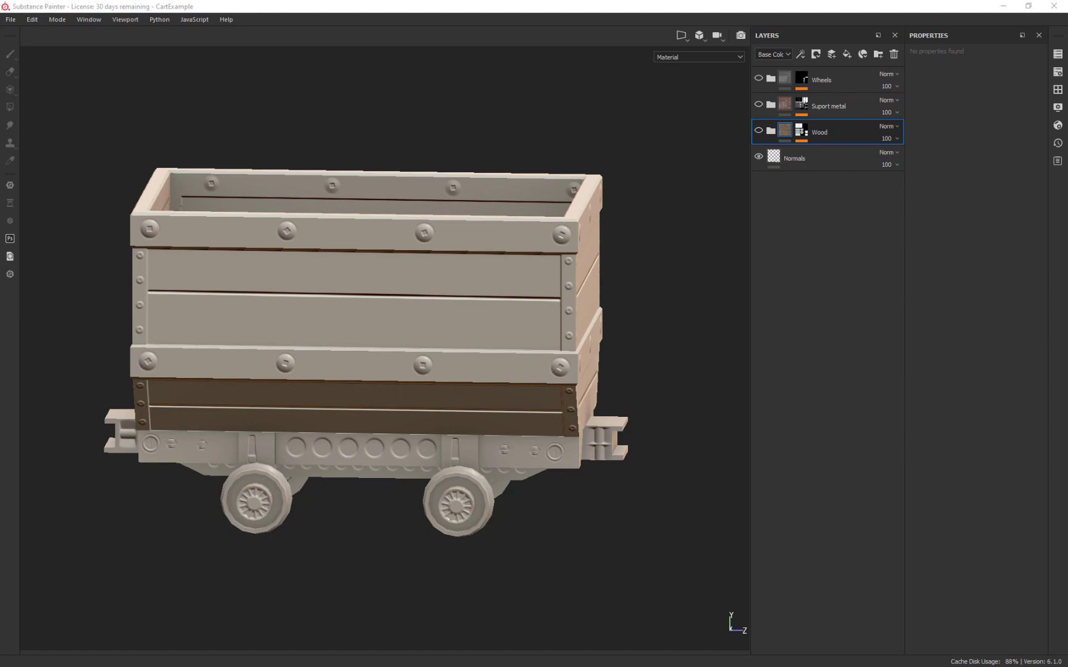
Step: Hide the Normals layer and import the exported Minecart_Normal.png into the shelf as a texture
{"action": "left_click", "coordinate": [758, 157]}
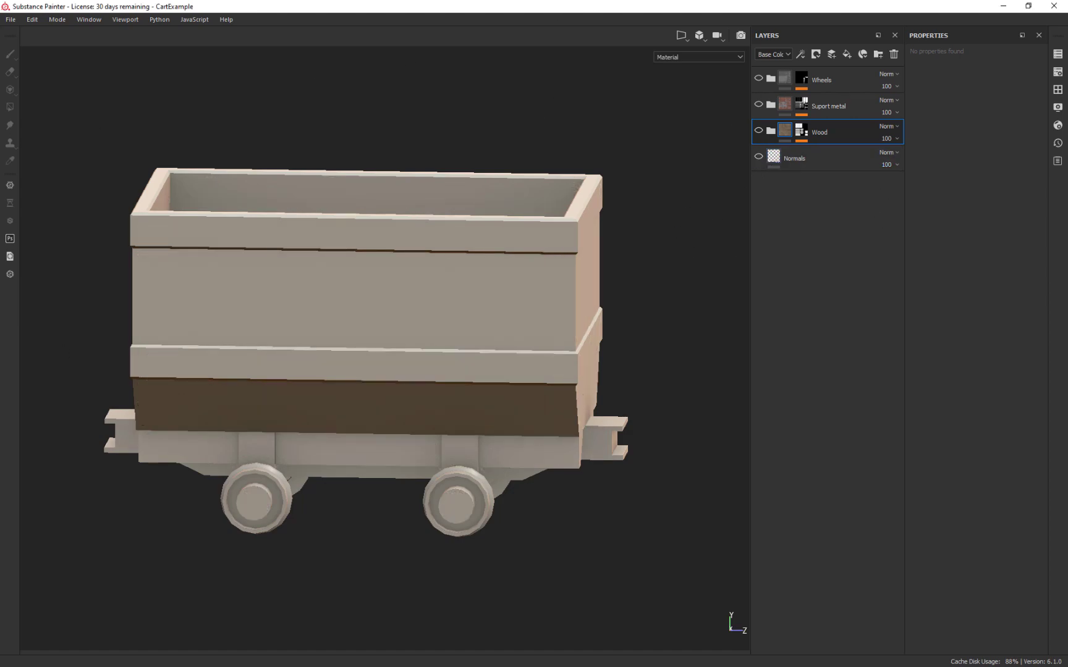
{"action": "left_click", "coordinate": [1058, 89]}
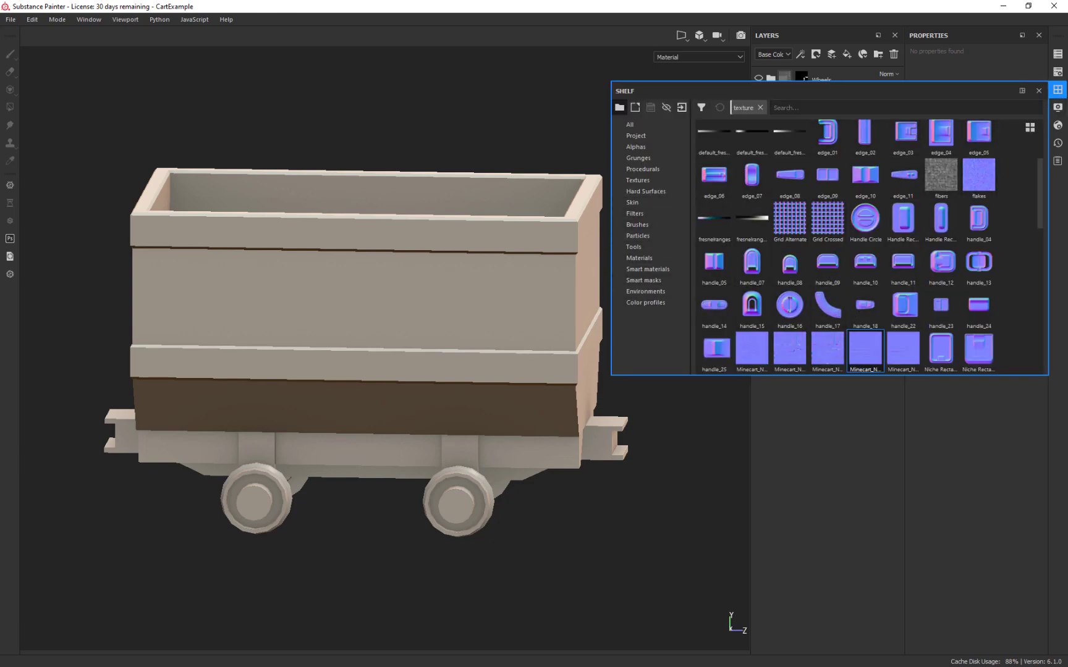
{"action": "key", "text": "alt+Tab"}
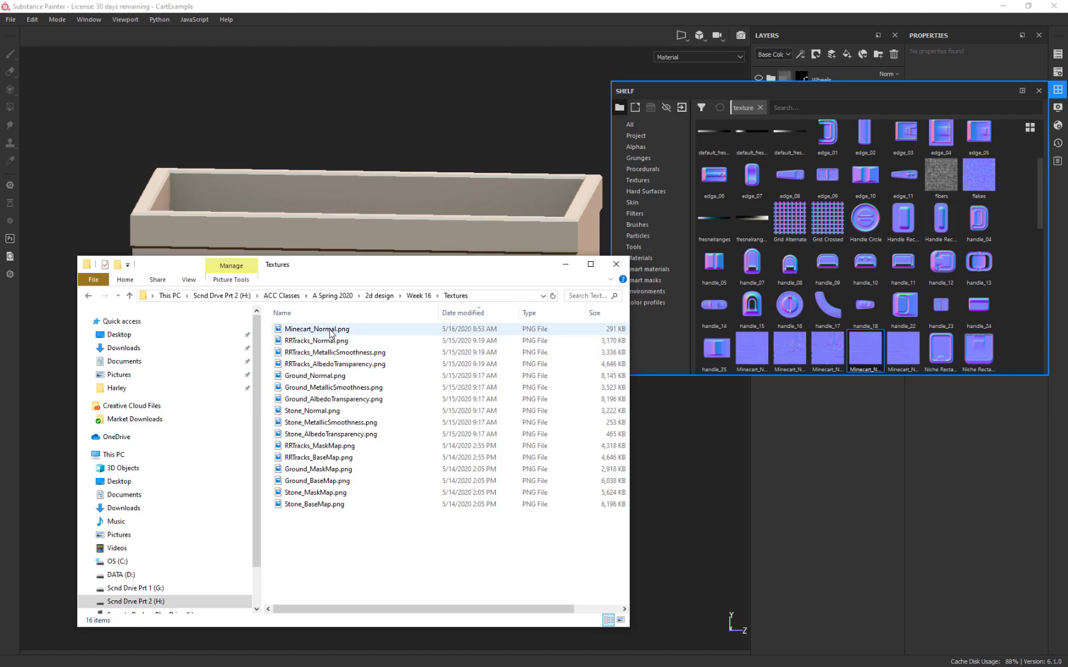
{"action": "left_click_drag", "start_coordinate": [331, 334], "coordinate": [872, 318]}
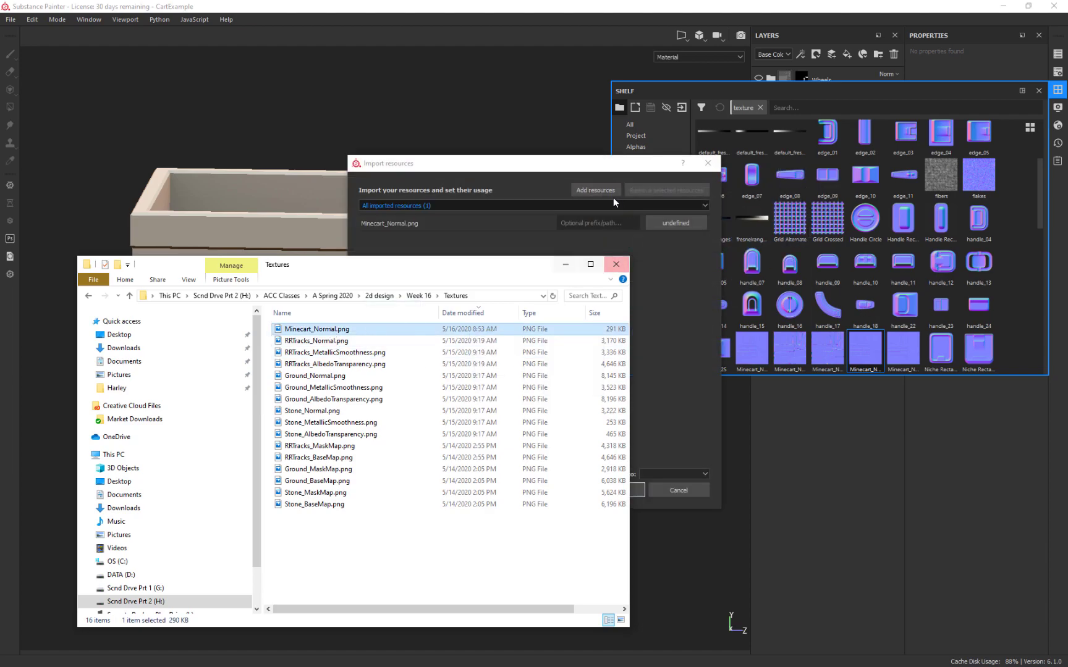
{"action": "left_click", "coordinate": [572, 167]}
{"action": "left_click", "coordinate": [684, 226]}
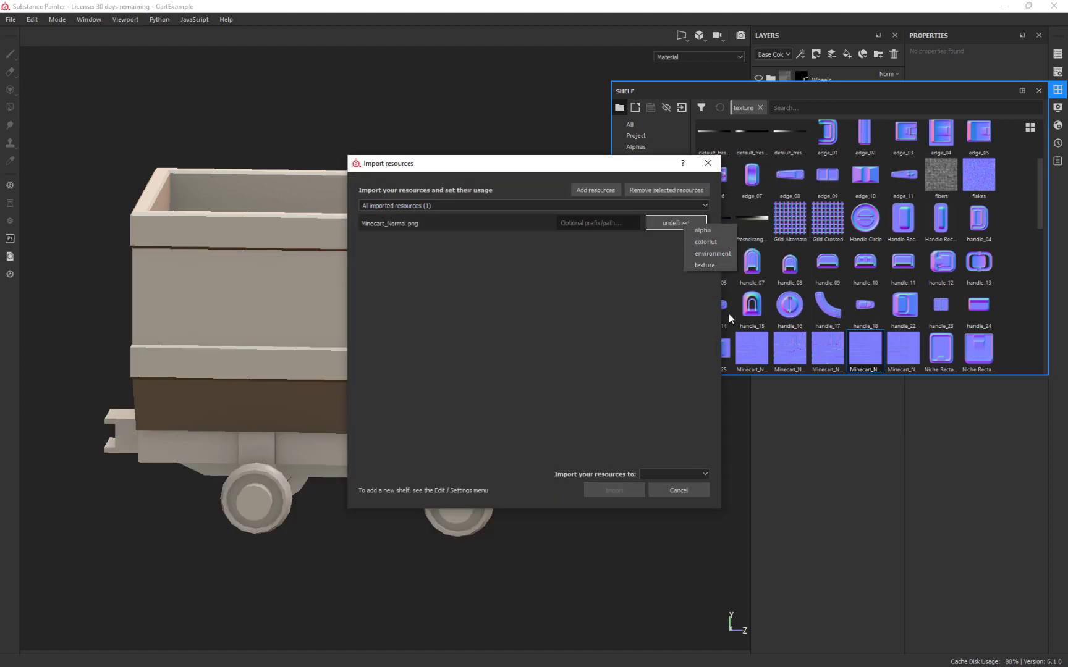
{"action": "left_click", "coordinate": [710, 264]}
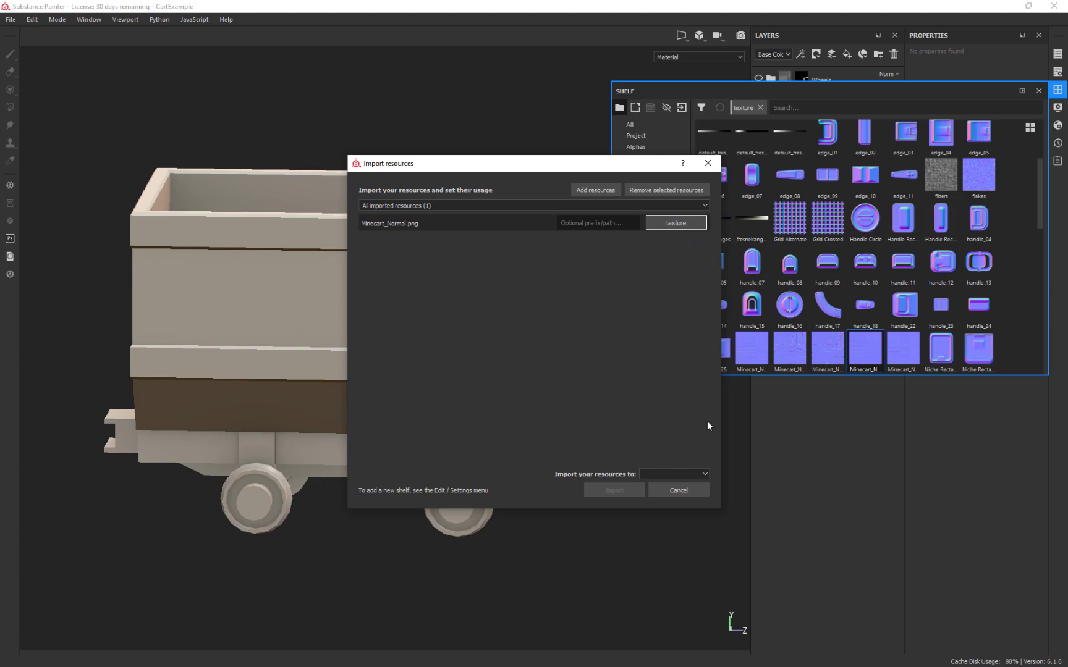
{"action": "left_click", "coordinate": [676, 473]}
{"action": "left_click", "coordinate": [671, 483]}
{"action": "left_click", "coordinate": [639, 490]}
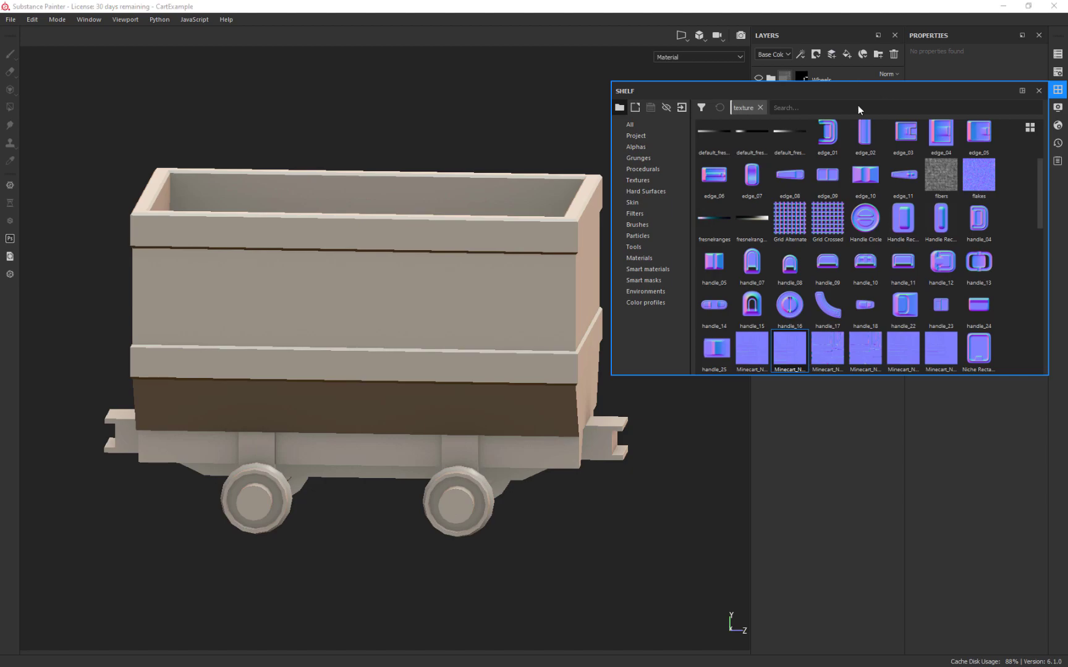
Step: Move the shelf off the layer stack and remove all baked mesh maps, from normal through thickness, from the texture set
{"action": "left_click_drag", "start_coordinate": [887, 93], "coordinate": [487, 86]}
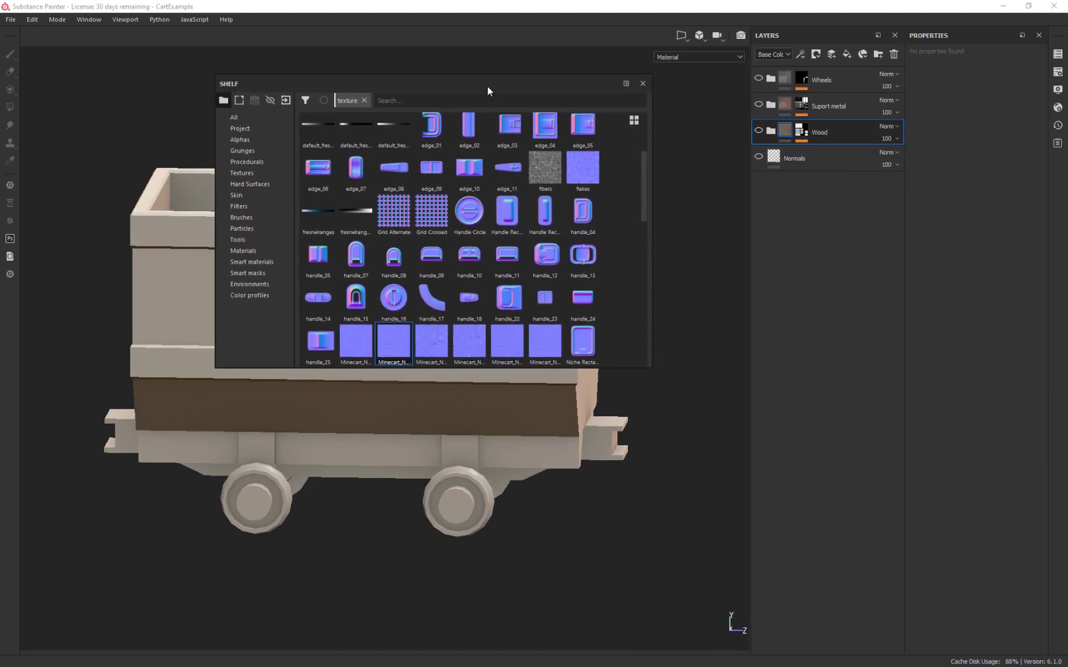
{"action": "left_click", "coordinate": [1057, 90]}
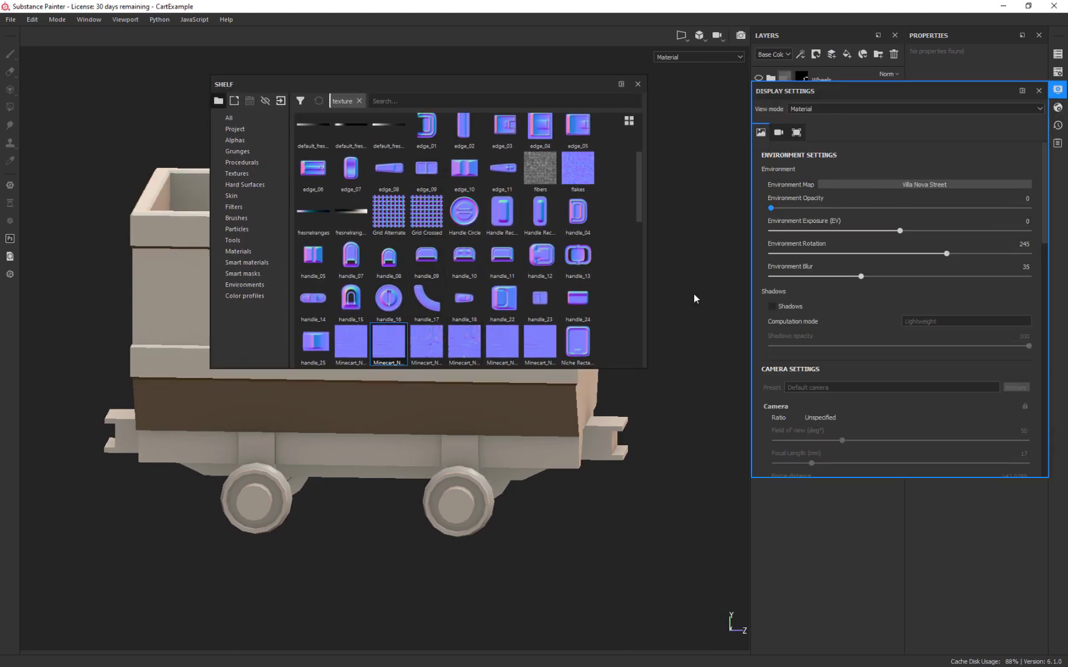
{"action": "left_click", "coordinate": [1058, 72]}
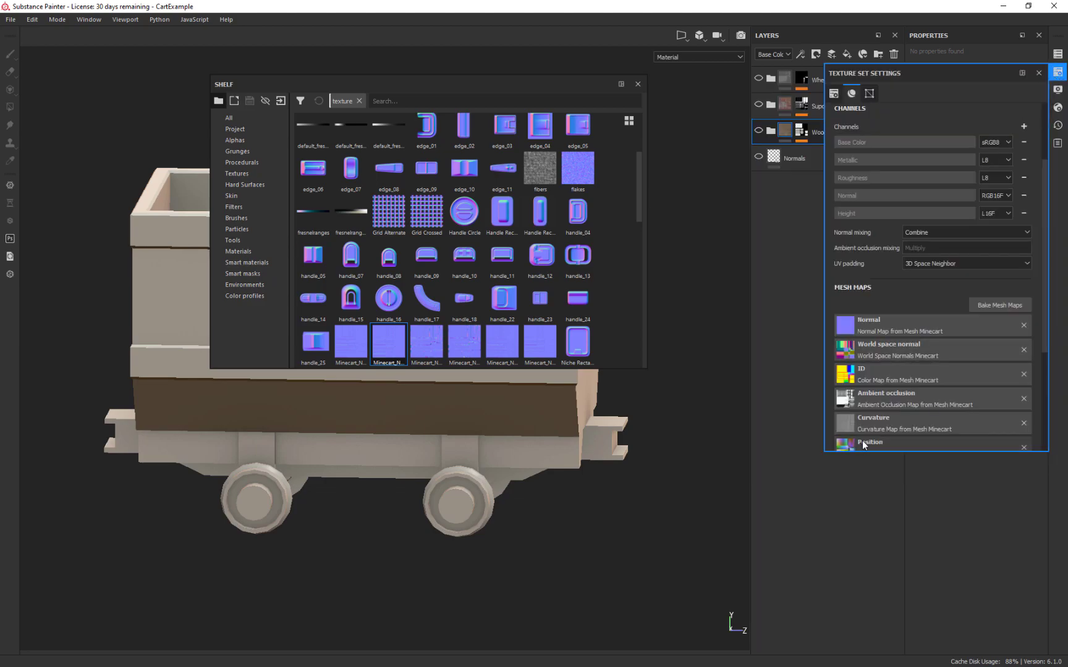
{"action": "scroll", "coordinate": [1022, 327], "scroll_direction": "down", "scroll_amount": 1}
{"action": "left_click", "coordinate": [1022, 338]}
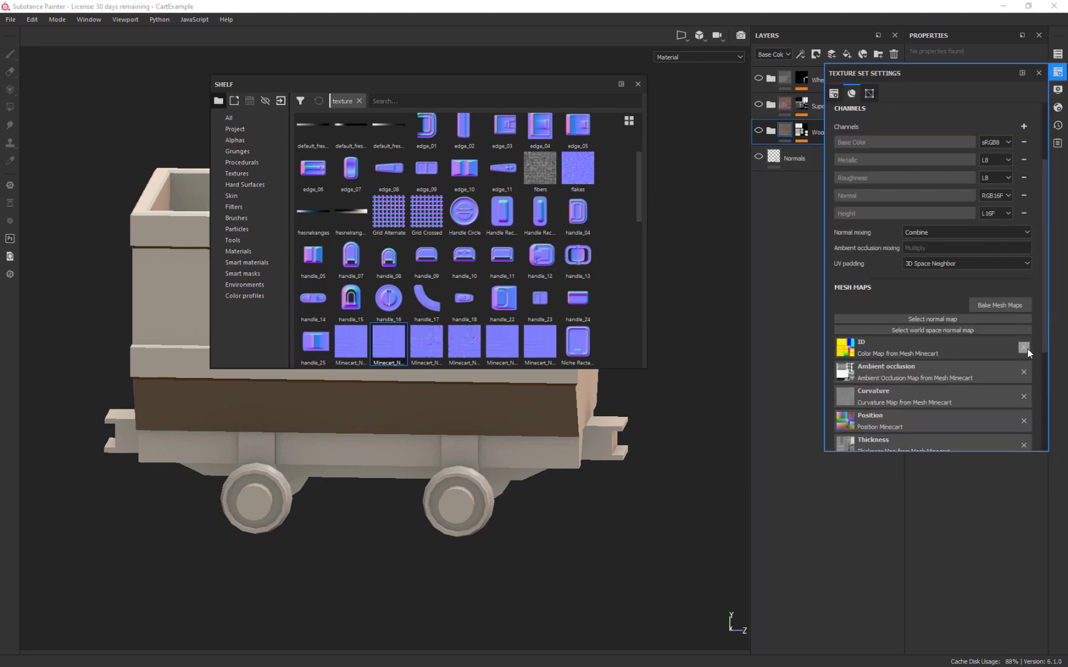
{"action": "left_click", "coordinate": [1026, 357]}
{"action": "left_click", "coordinate": [1027, 368]}
{"action": "left_click", "coordinate": [1026, 378]}
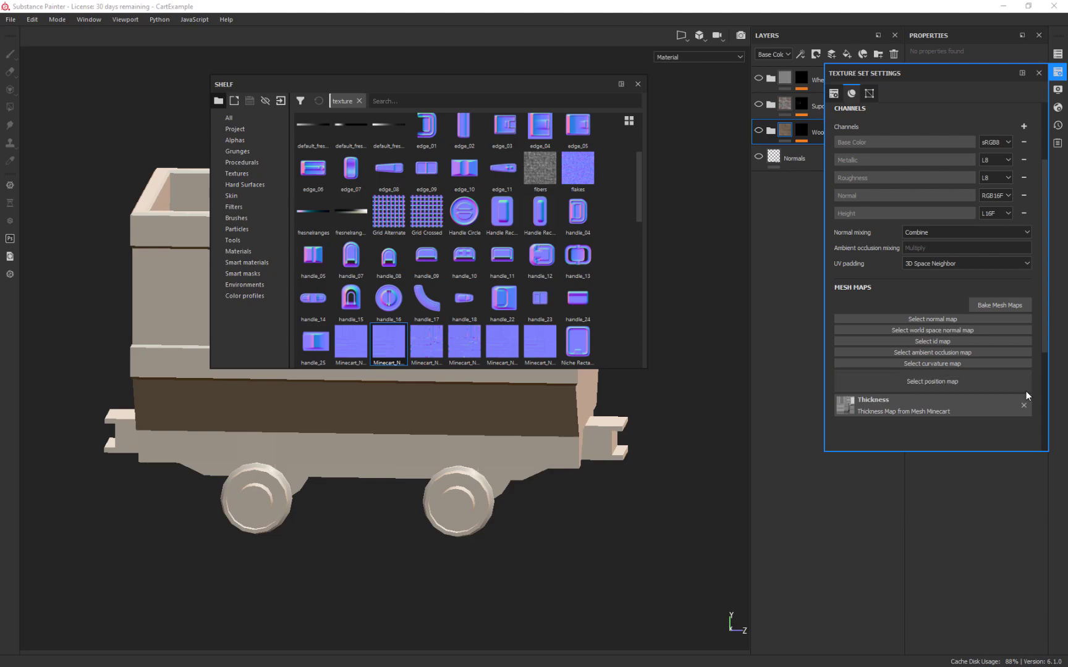
{"action": "left_click", "coordinate": [1024, 388]}
{"action": "left_click", "coordinate": [1023, 394]}
Step: Assign the imported Minecart_Normal texture as the normal mesh map and move the shelf aside to inspect the cart
{"action": "left_click_drag", "start_coordinate": [388, 338], "coordinate": [956, 319]}
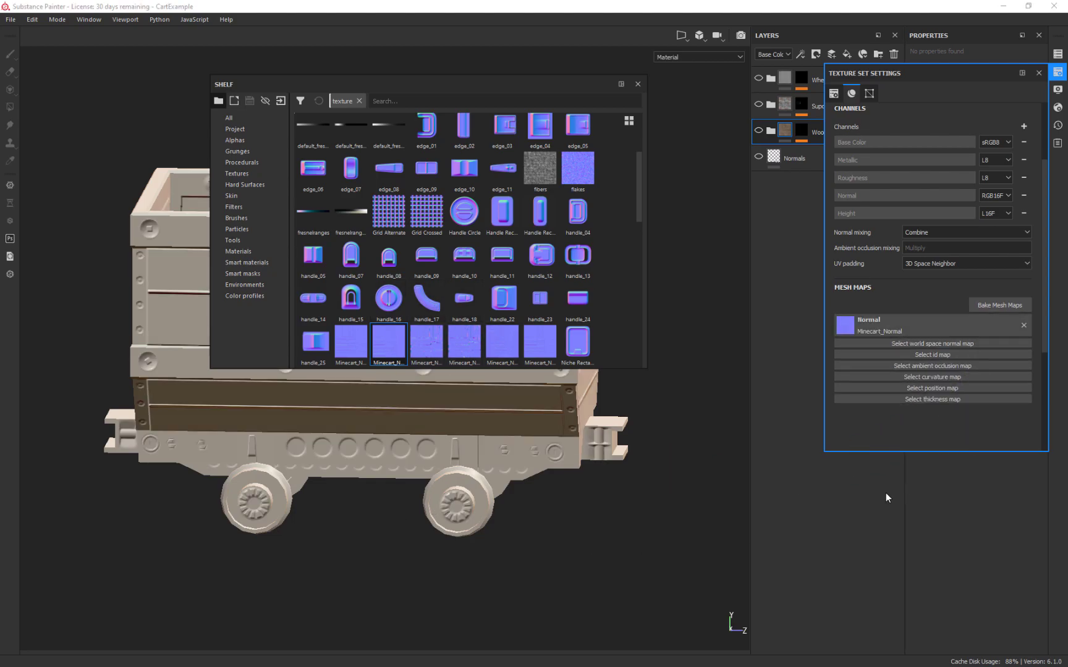
{"action": "left_click_drag", "start_coordinate": [409, 78], "coordinate": [429, 287]}
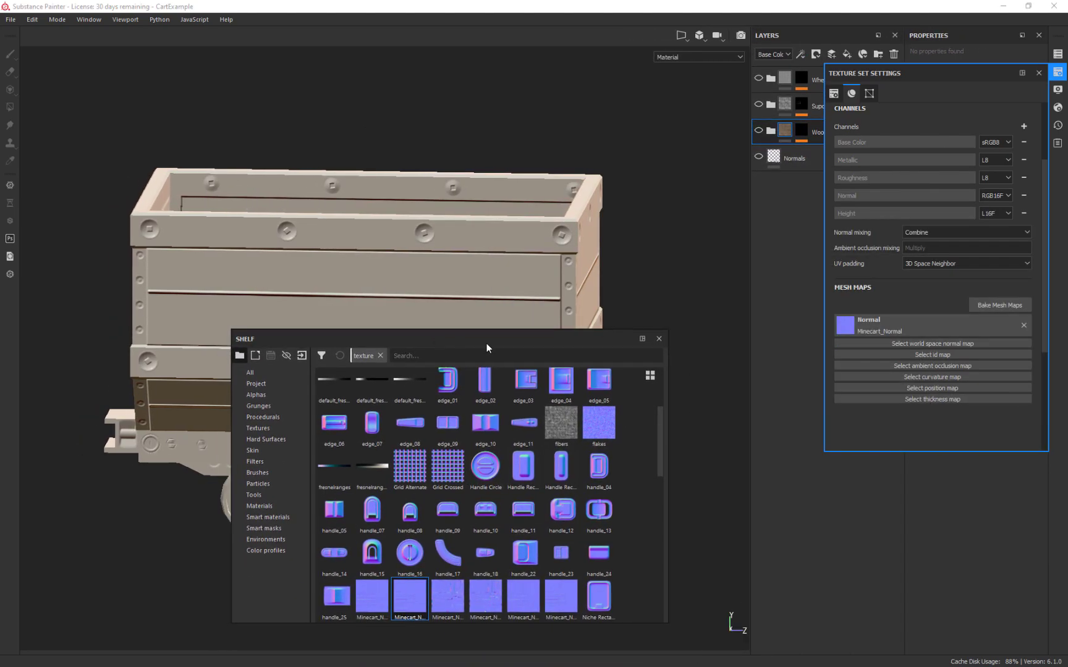
{"action": "left_click", "coordinate": [652, 302]}
{"action": "left_click_drag", "start_coordinate": [653, 303], "coordinate": [631, 276], "text": "alt"}
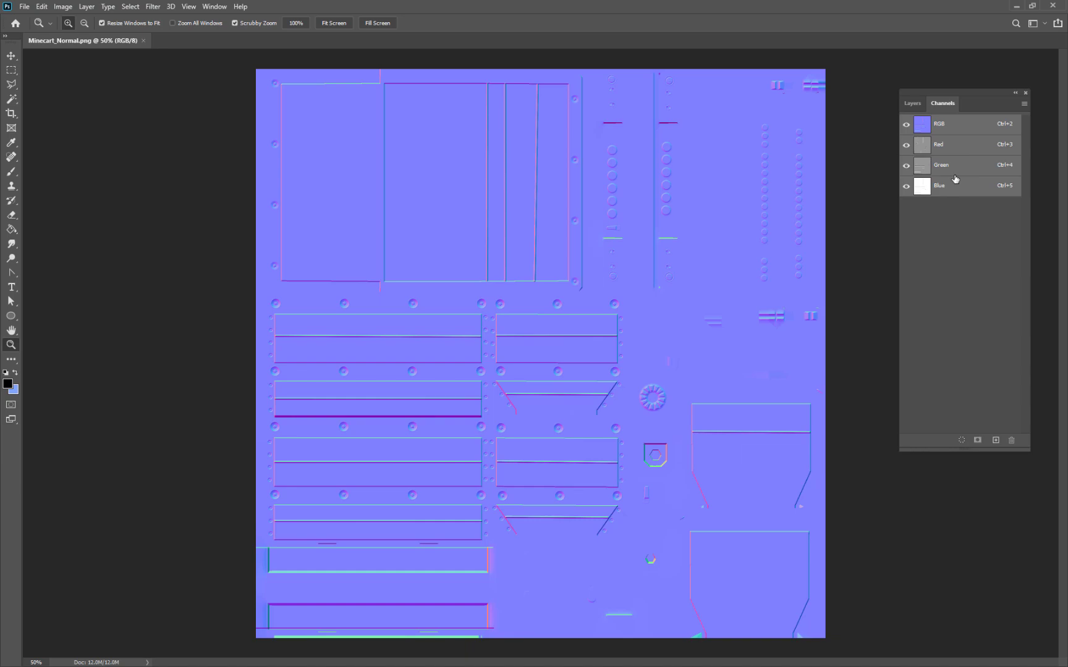
Step: Compare the red, green and blue channels of Minecart_Normal.png one at a time
{"action": "left_click", "coordinate": [969, 145]}
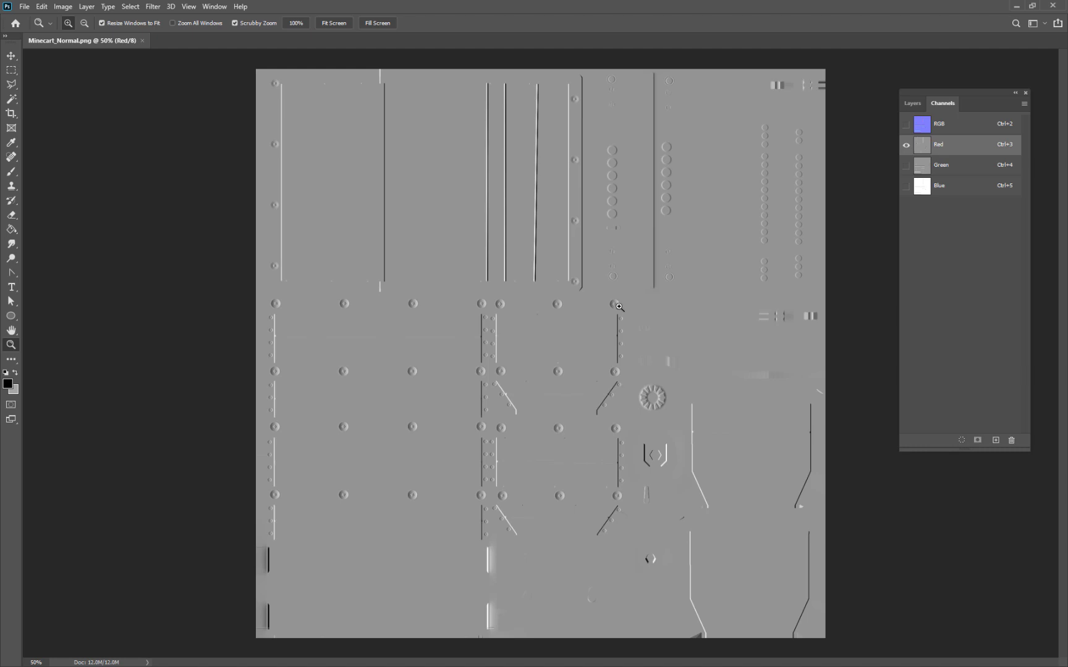
{"action": "key", "text": "v"}
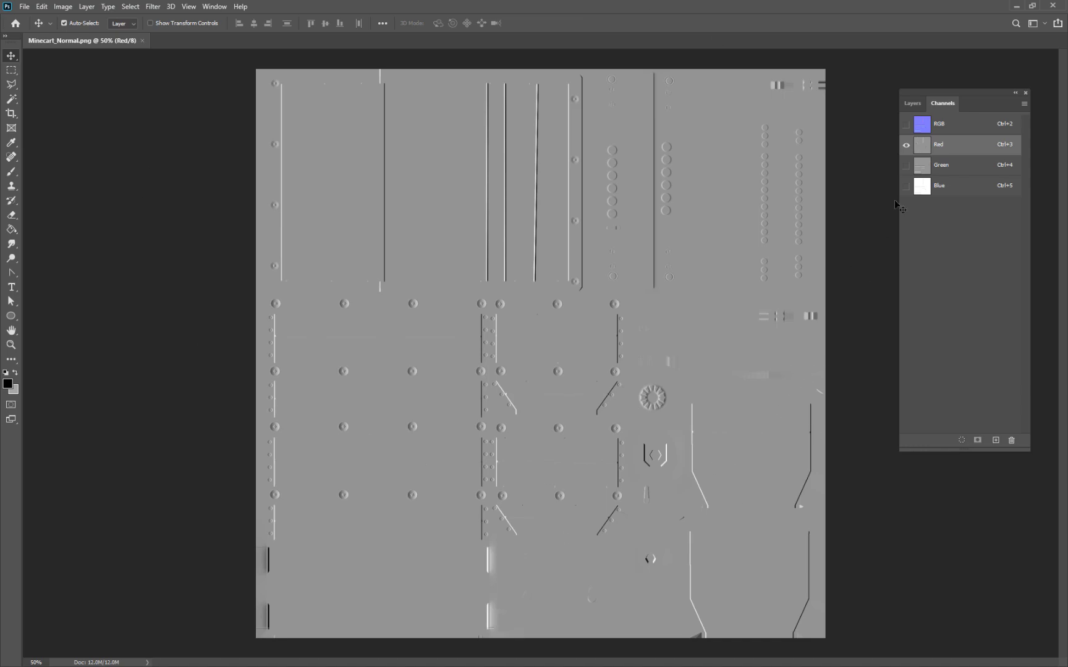
{"action": "left_click", "coordinate": [962, 170]}
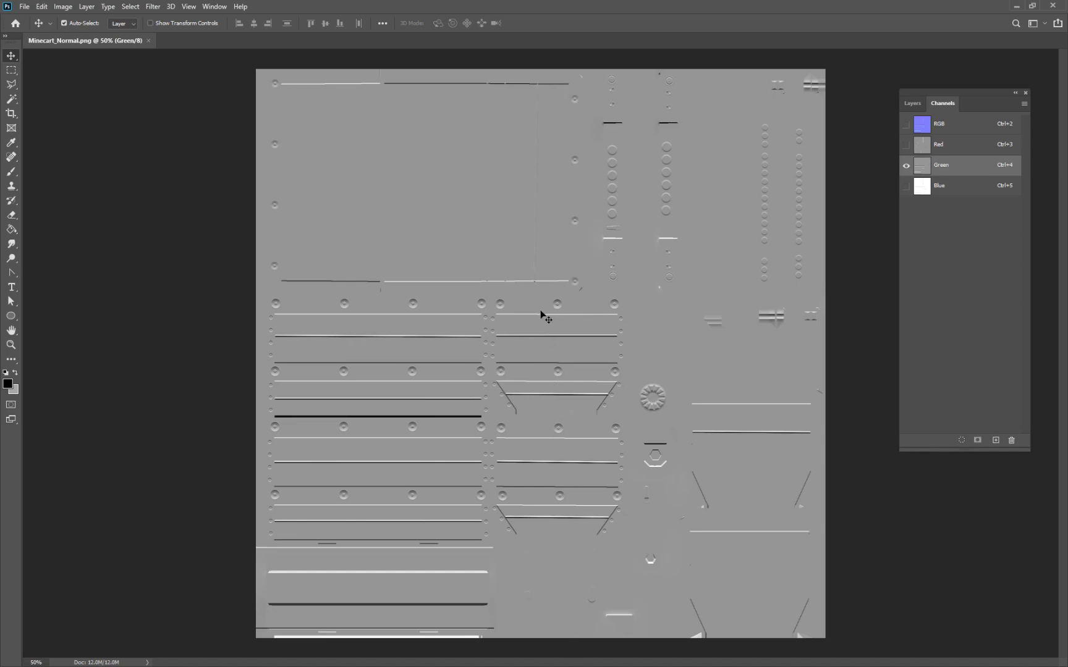
{"action": "left_click", "coordinate": [951, 146]}
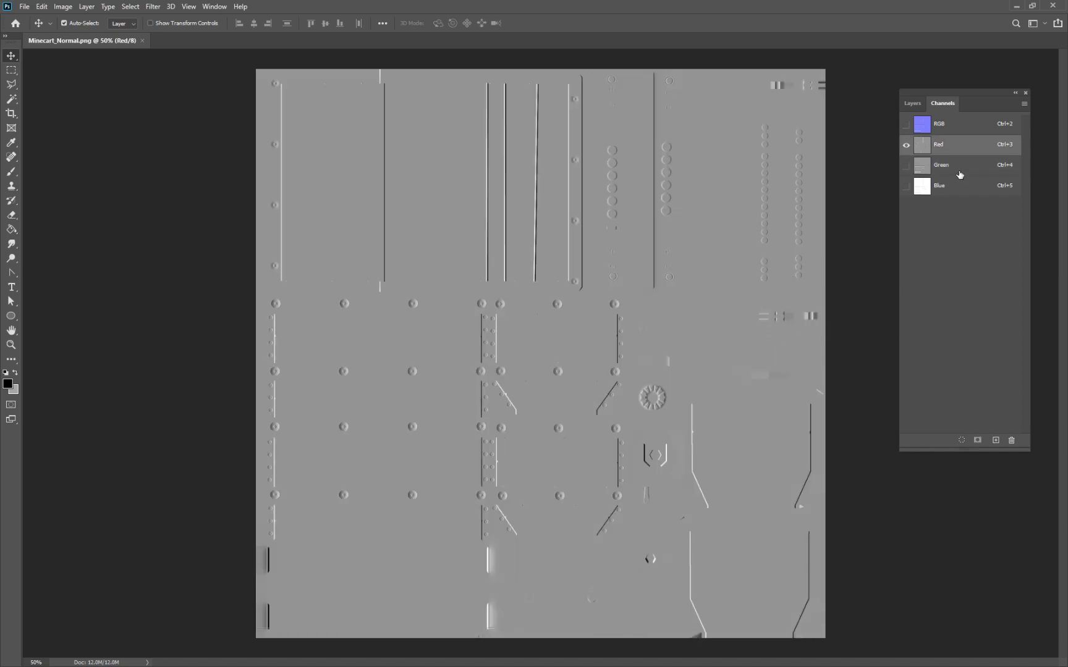
{"action": "left_click", "coordinate": [955, 172]}
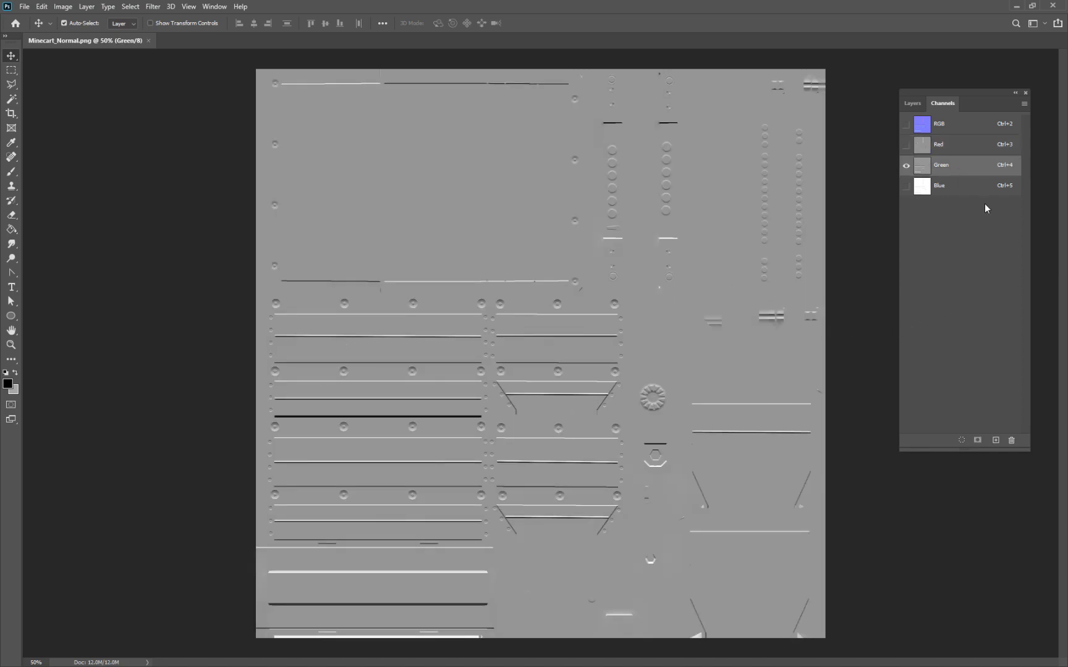
{"action": "left_click", "coordinate": [980, 188]}
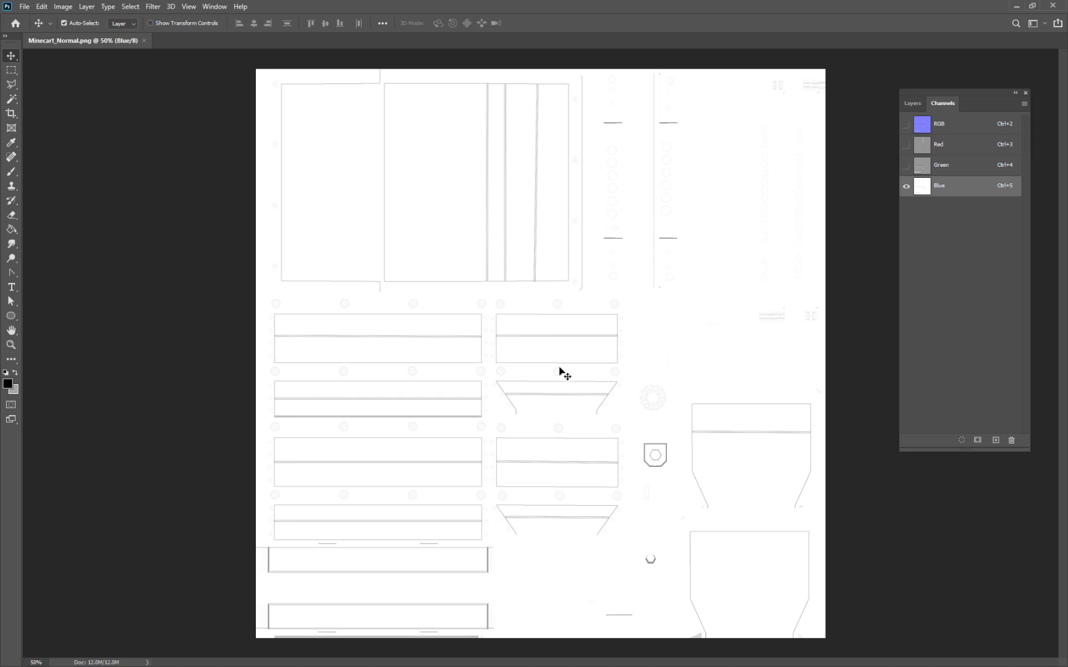
Step: Invert only the green channel of Minecart_Normal.png and save the file
{"action": "left_click", "coordinate": [977, 167]}
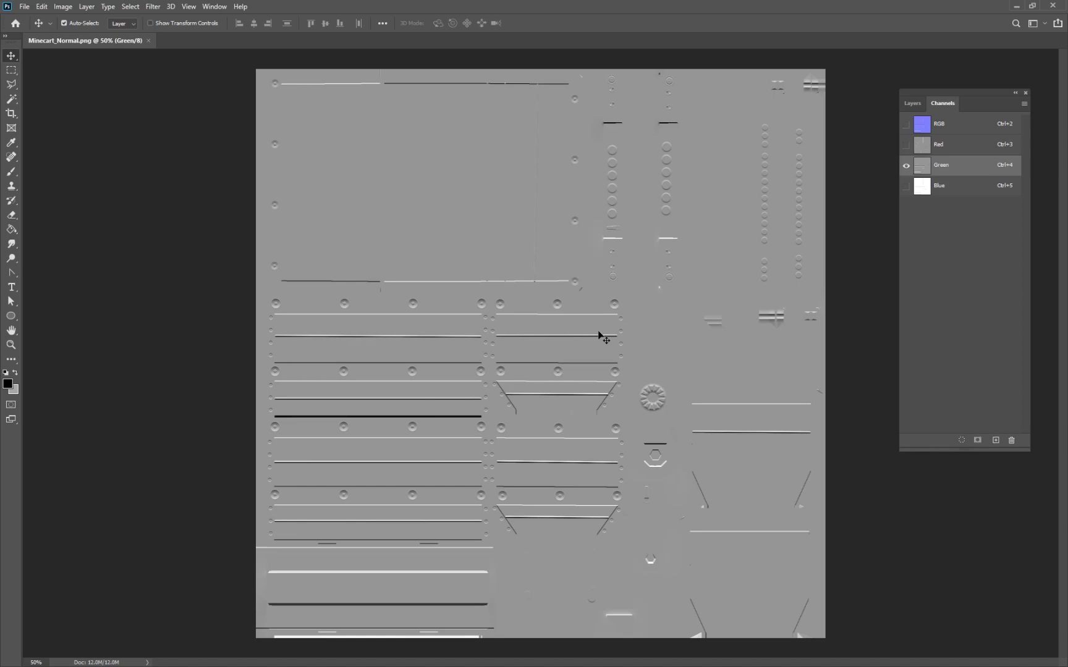
{"action": "key", "text": "ctrl+i"}
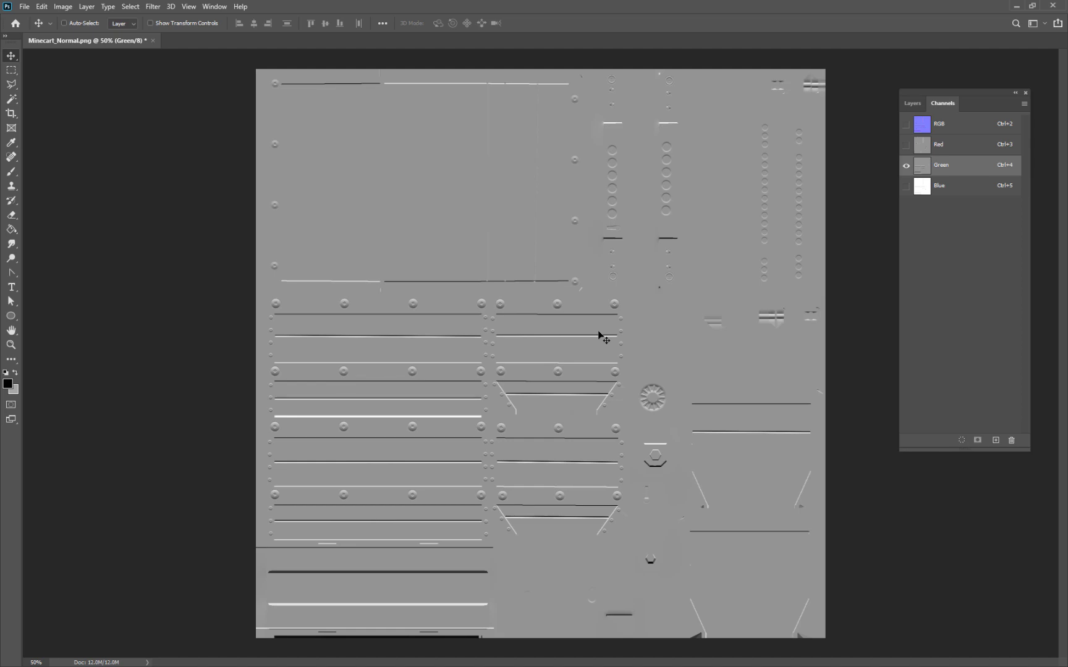
{"action": "key", "text": "ctrl+s"}
Step: Switch to Substance Painter and import the edited Minecart_Normal.png as a texture into project 'CartExample'
{"action": "key", "text": "alt+Tab"}
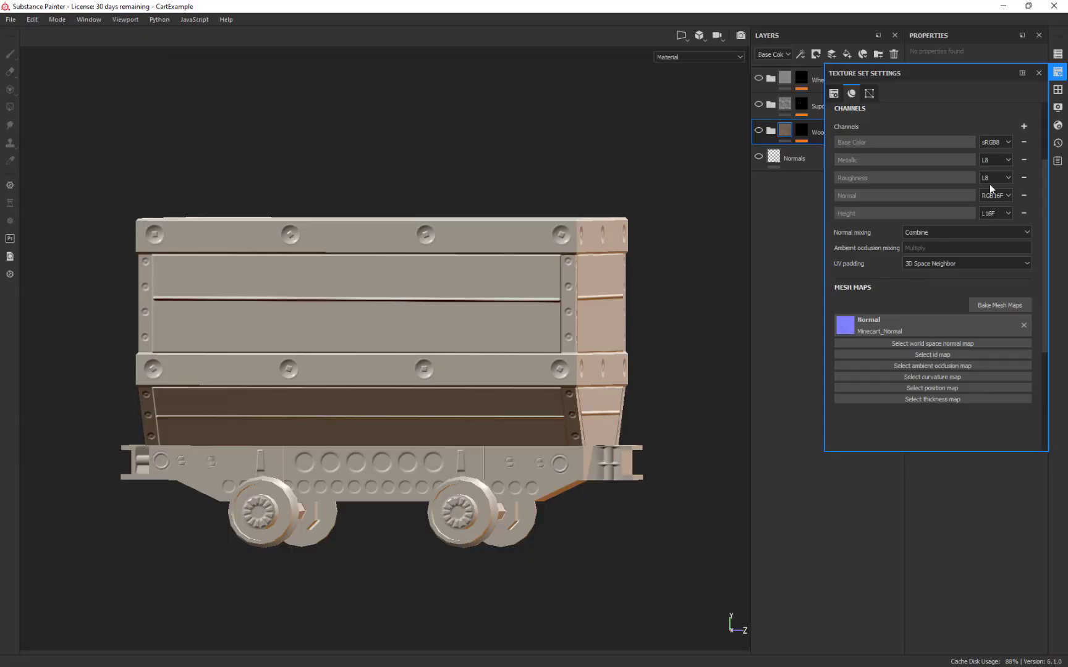
{"action": "left_click", "coordinate": [1058, 90]}
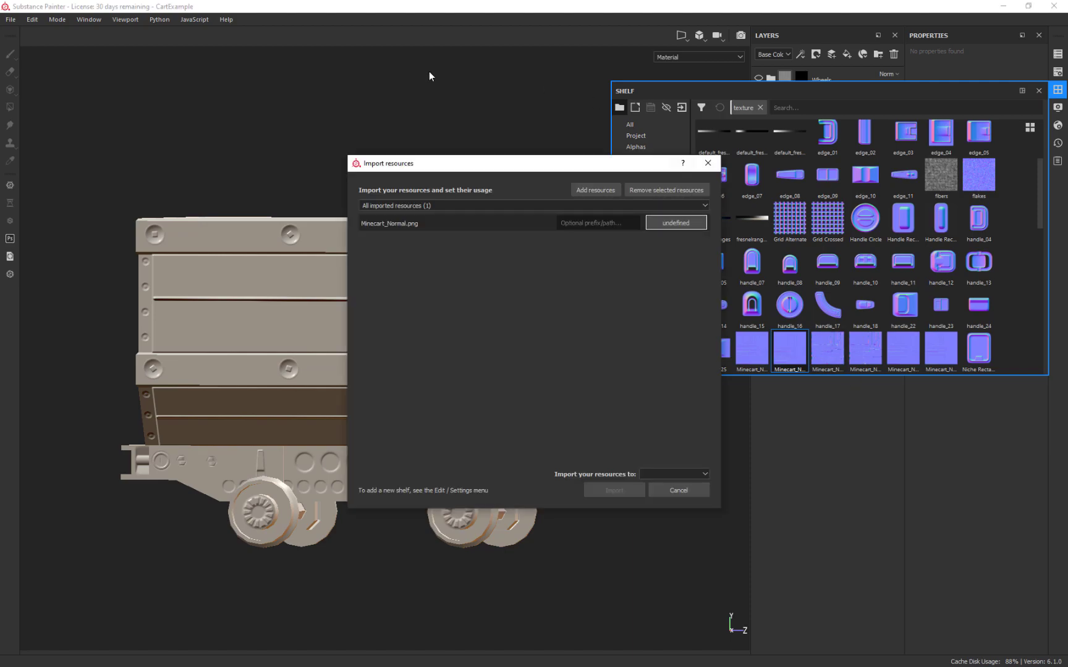
{"action": "left_click", "coordinate": [684, 223]}
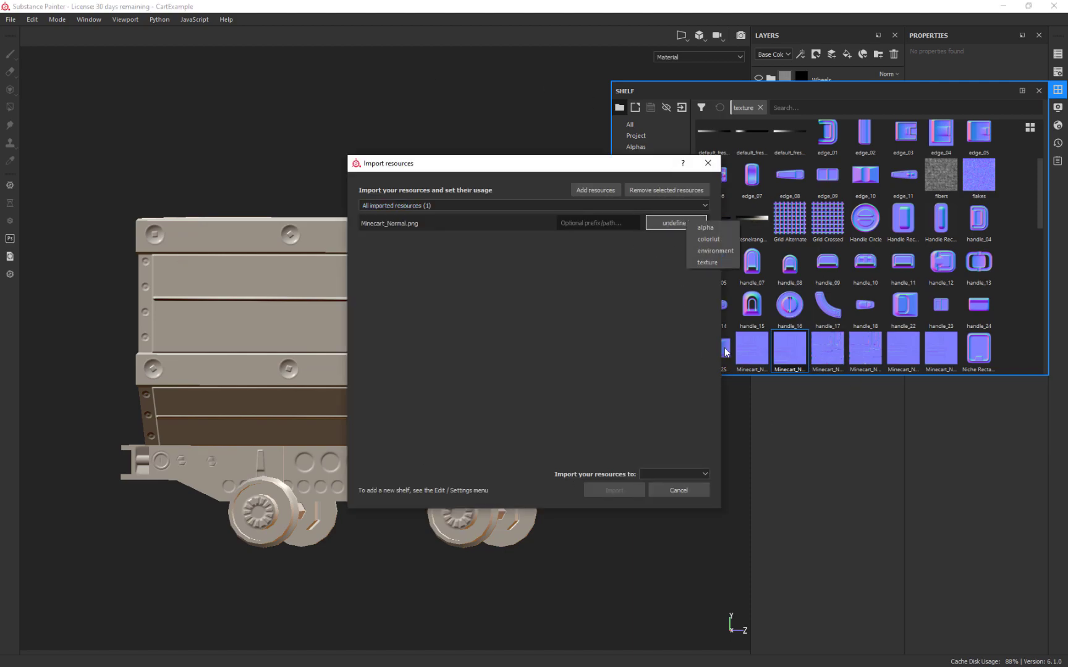
{"action": "left_click", "coordinate": [707, 262]}
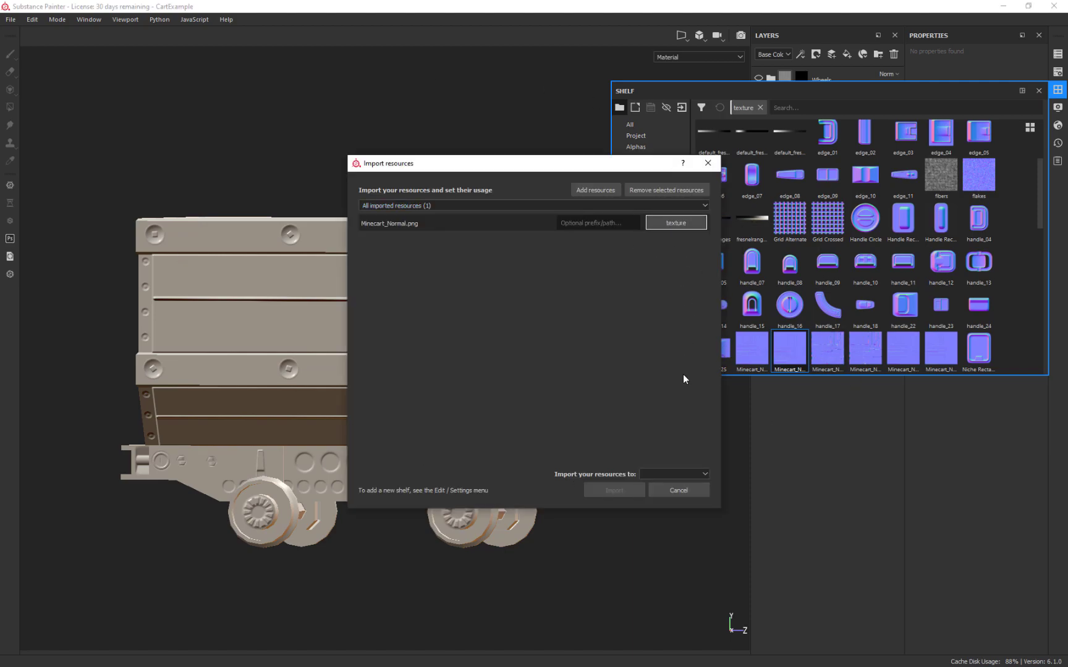
{"action": "left_click", "coordinate": [696, 474]}
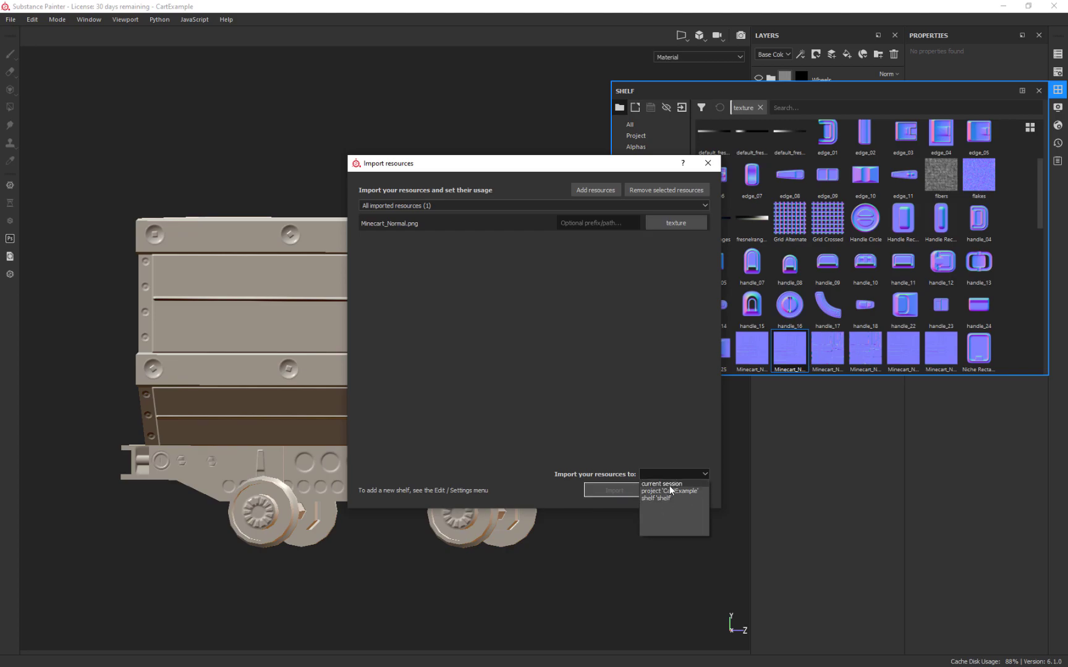
{"action": "left_click", "coordinate": [671, 490]}
{"action": "left_click", "coordinate": [625, 490]}
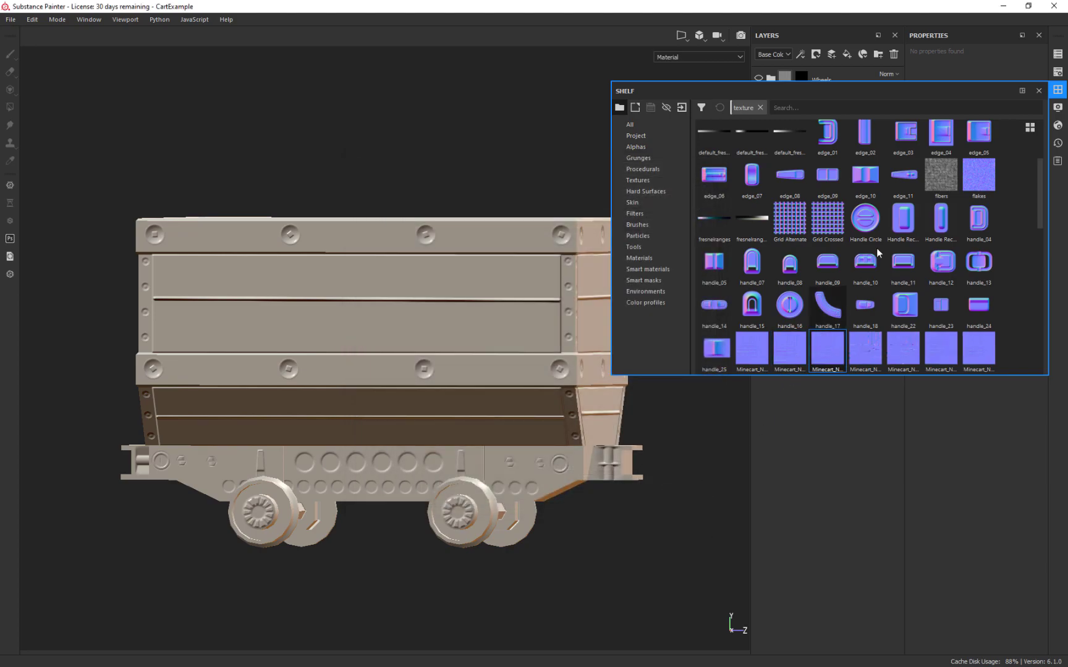
Step: Assign the newly imported Minecart_Normal texture as the normal mesh map and inspect the cart without the shelf in the way
{"action": "left_click_drag", "start_coordinate": [930, 93], "coordinate": [498, 130]}
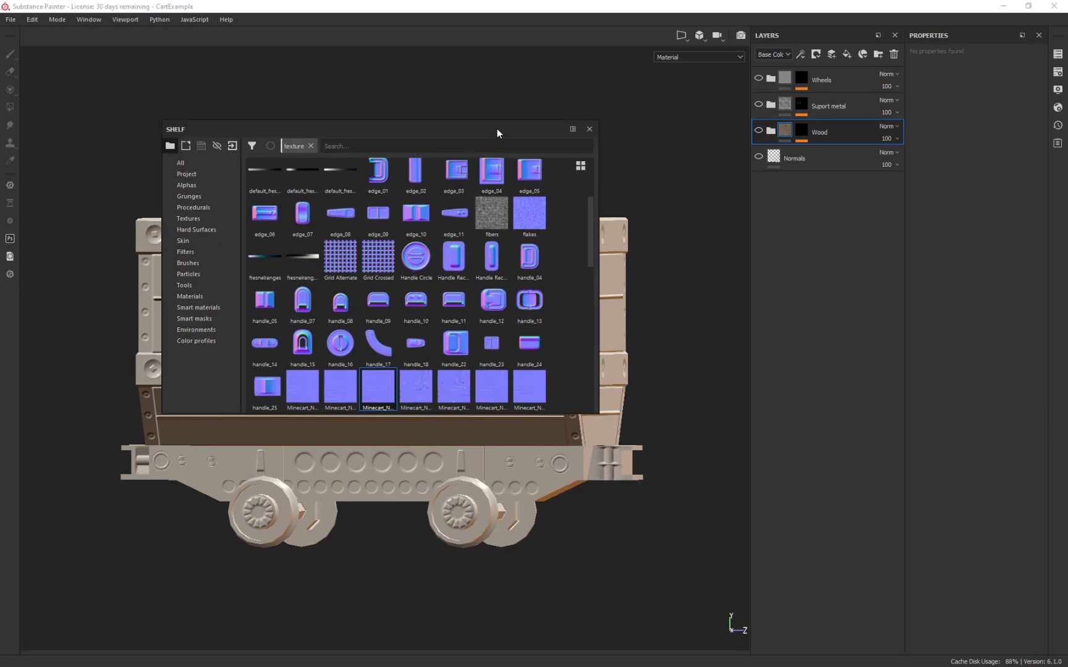
{"action": "left_click", "coordinate": [1057, 71]}
{"action": "left_click_drag", "start_coordinate": [379, 388], "coordinate": [921, 323]}
{"action": "left_click", "coordinate": [589, 129]}
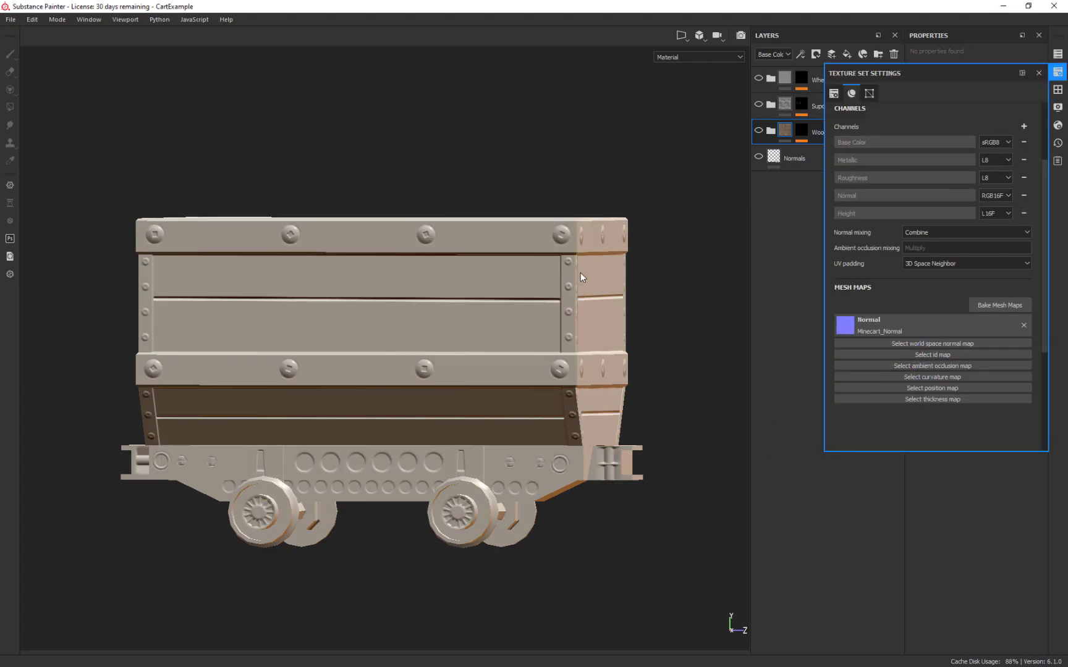
{"action": "left_click_drag", "start_coordinate": [409, 289], "coordinate": [670, 156], "text": "alt"}
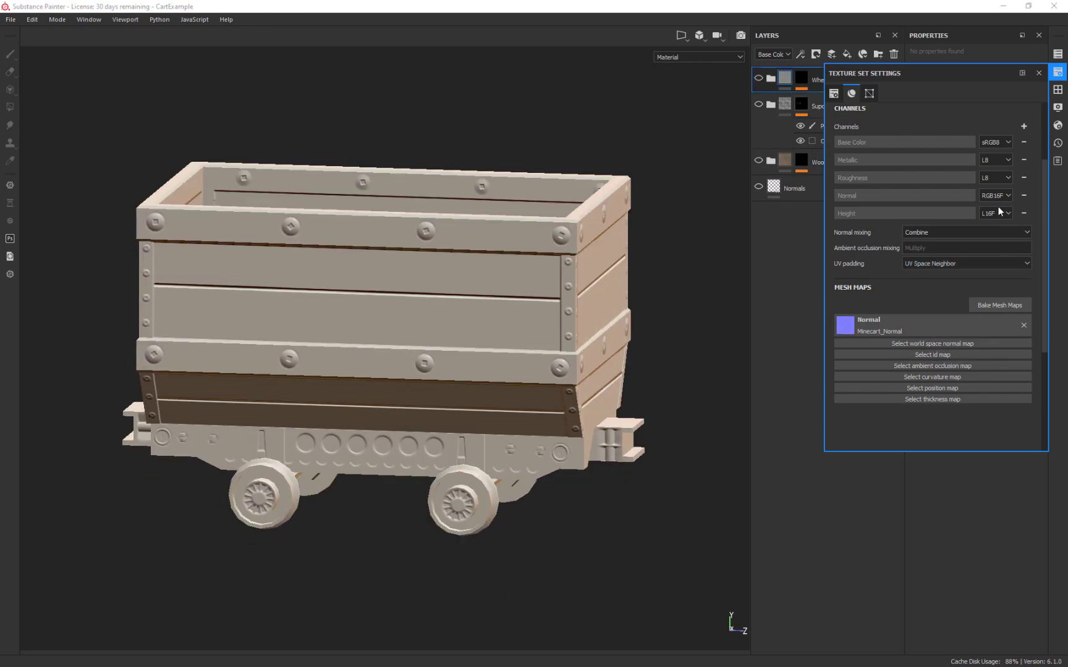
Step: Assign the project's Color Map from Mesh Minecart as the ID mesh map and close the shelf
{"action": "left_click", "coordinate": [1058, 90]}
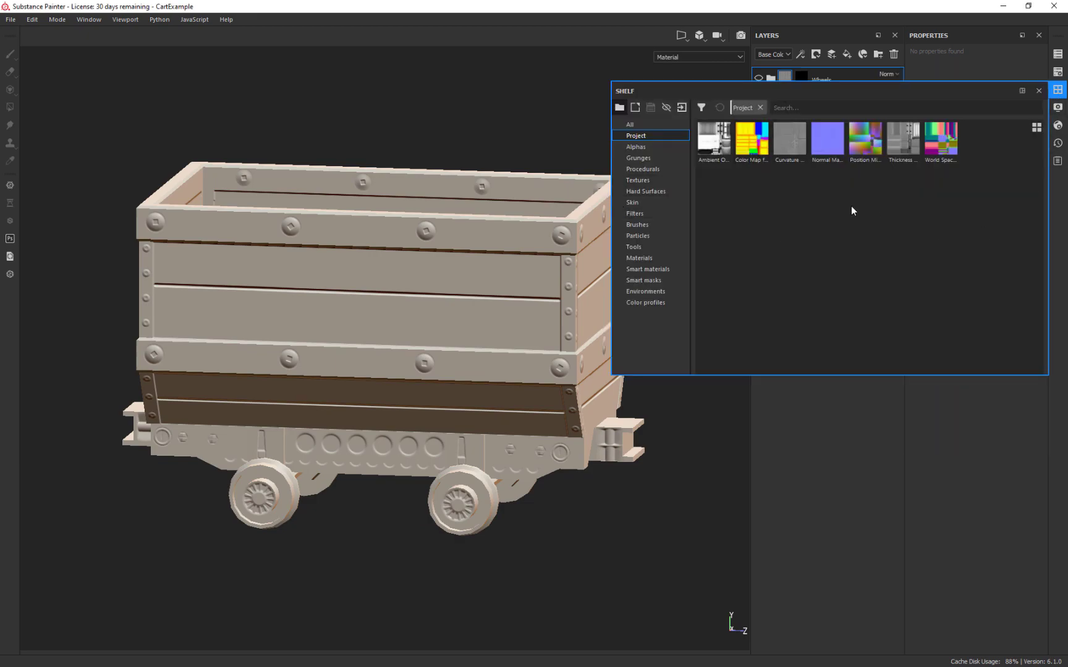
{"action": "left_click_drag", "start_coordinate": [873, 94], "coordinate": [464, 146]}
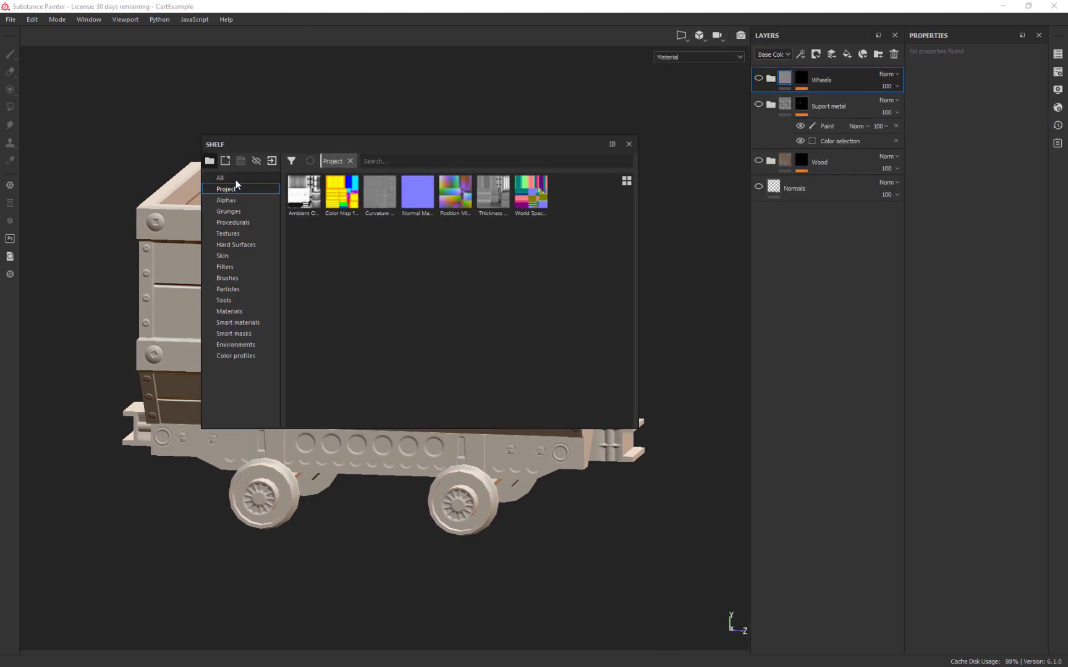
{"action": "left_click", "coordinate": [1057, 71]}
{"action": "left_click_drag", "start_coordinate": [342, 194], "coordinate": [958, 356]}
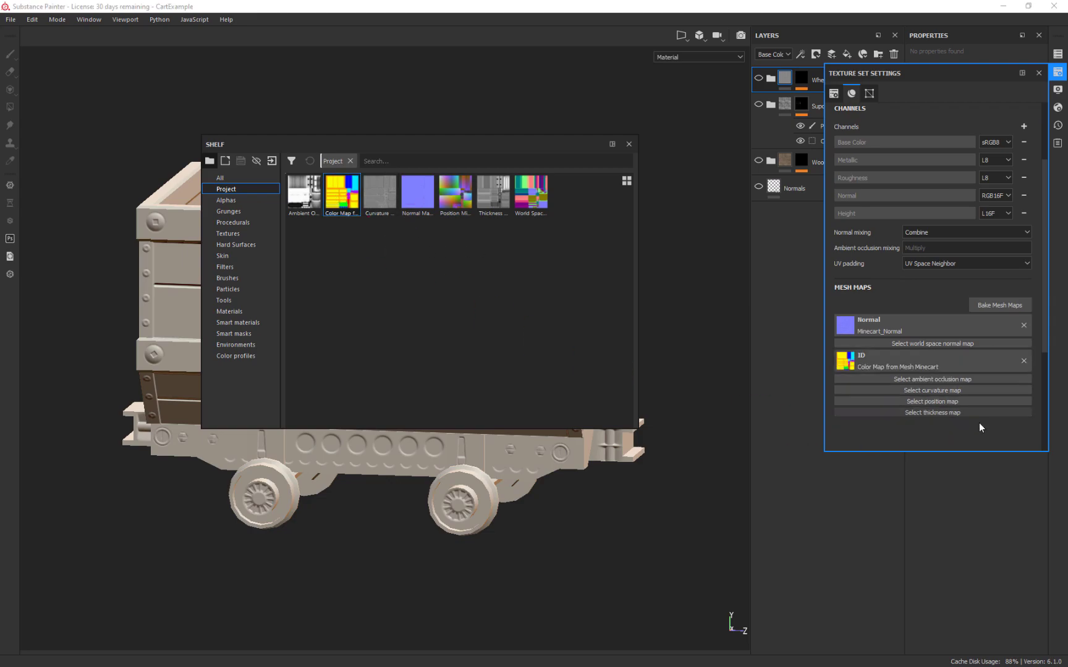
{"action": "left_click", "coordinate": [629, 143]}
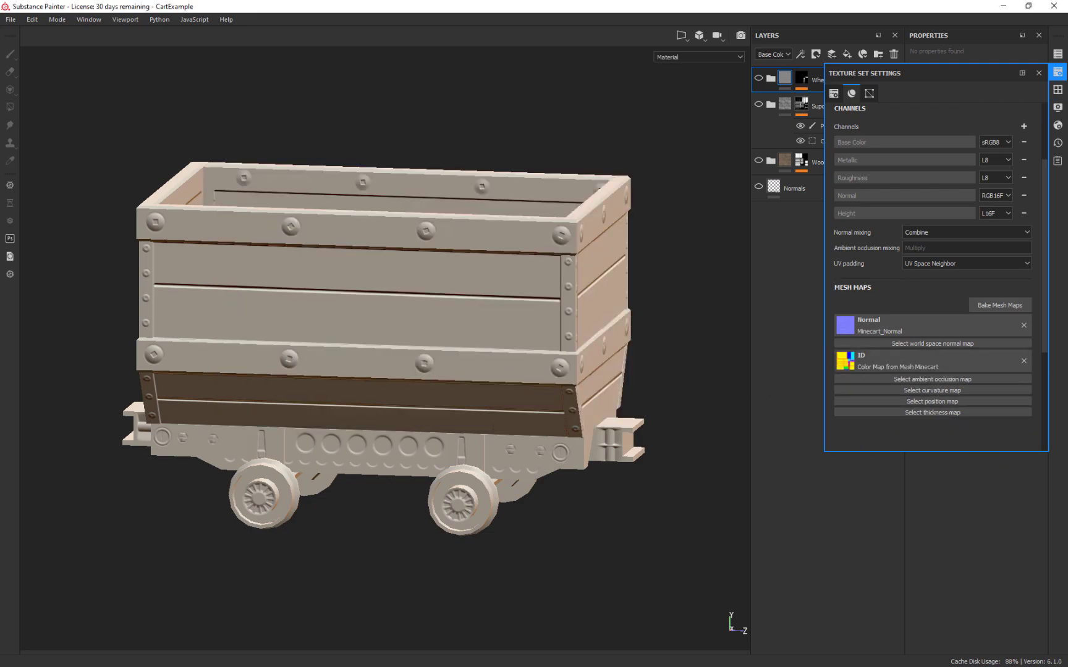
Step: Remove the high definition mesh and bake the world space normal, ambient occlusion, curvature, position and thickness maps, leaving Normal and ID out
{"action": "left_click", "coordinate": [1023, 306]}
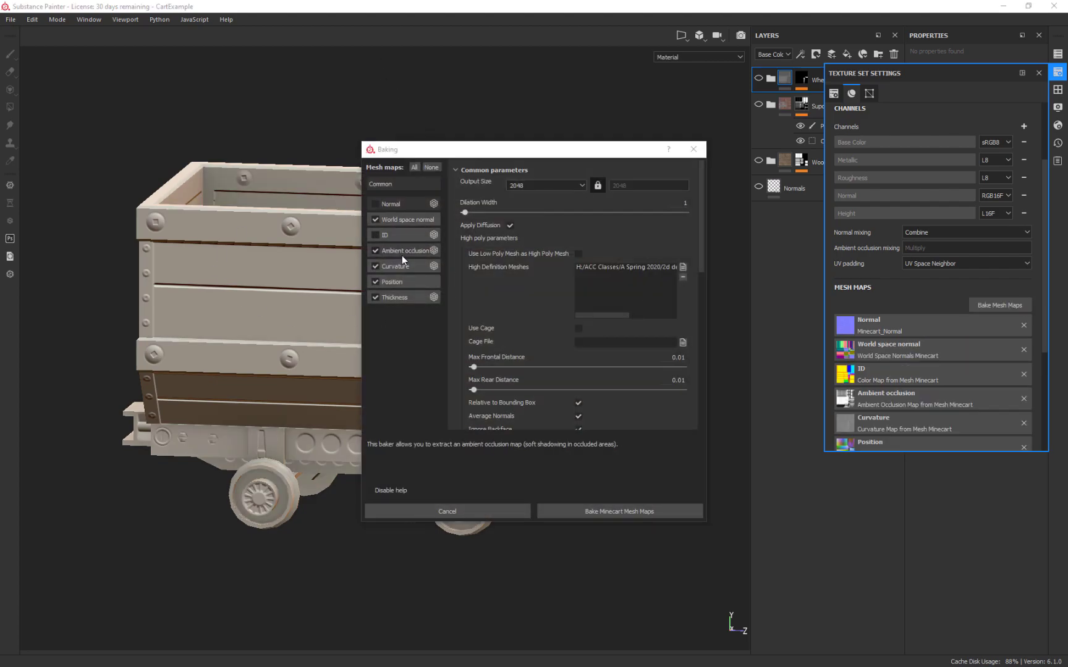
{"action": "mouse_move", "coordinate": [391, 237]}
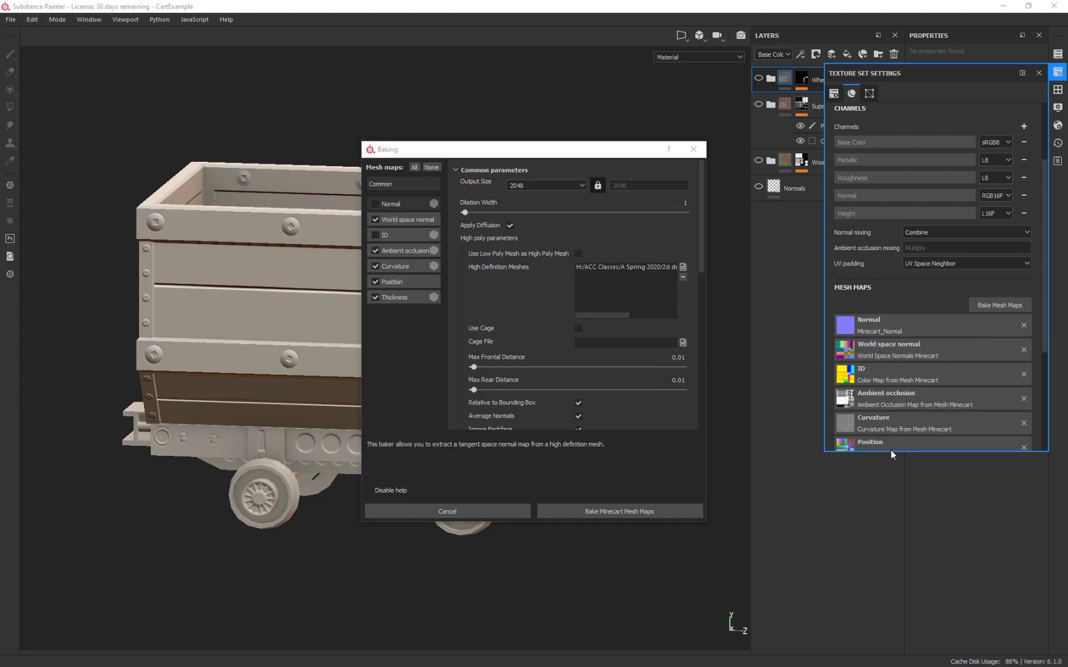
{"action": "left_click", "coordinate": [649, 264]}
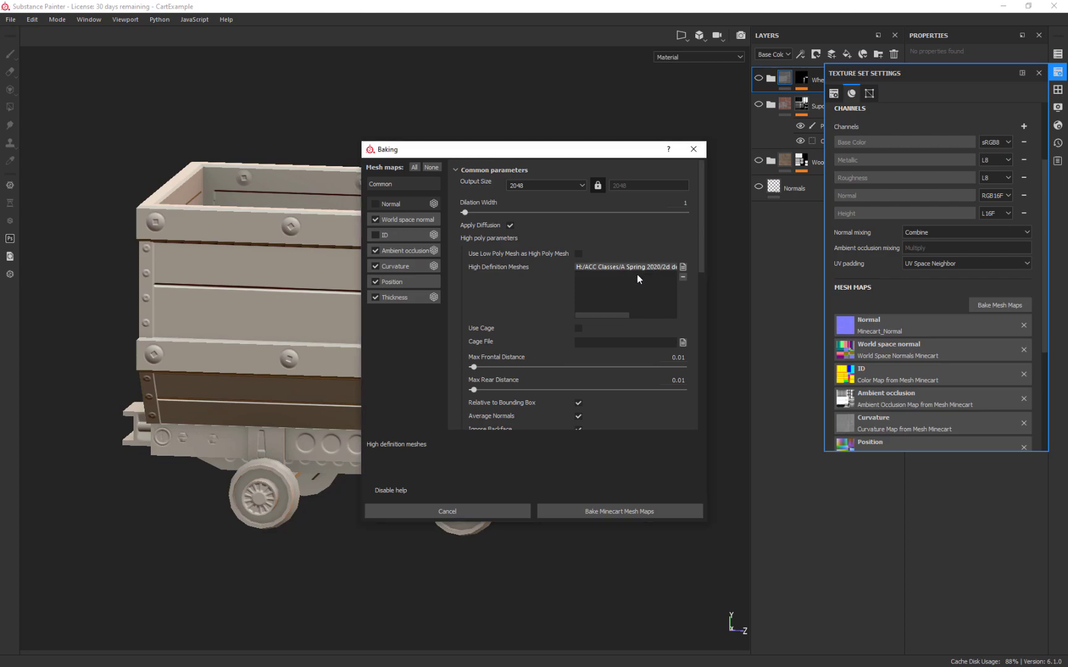
{"action": "left_click", "coordinate": [681, 279]}
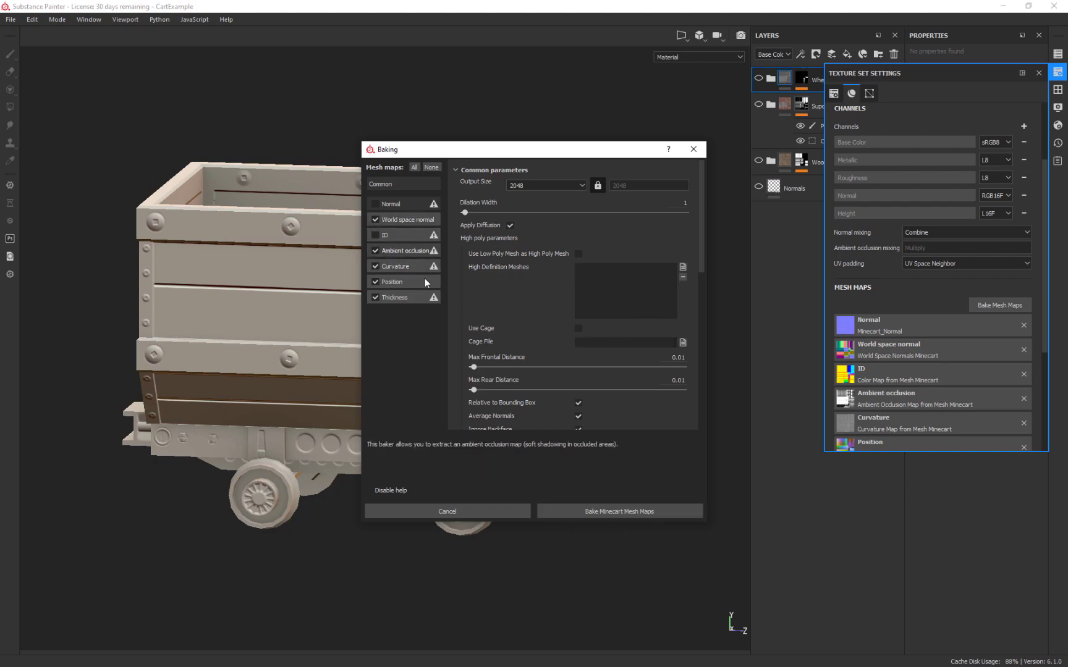
{"action": "left_click", "coordinate": [666, 510]}
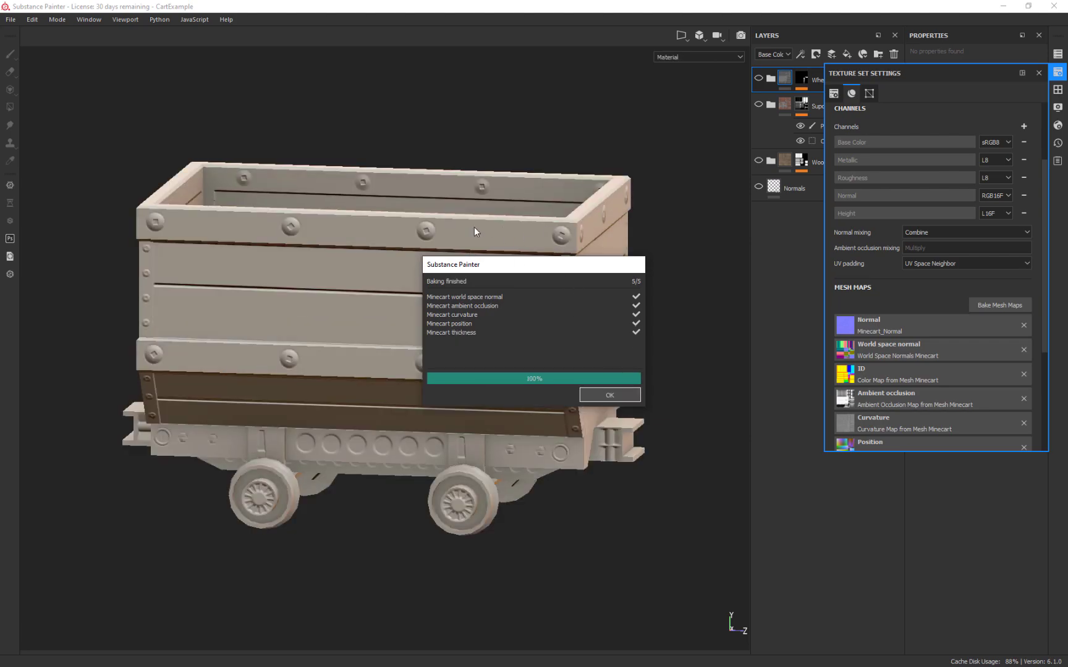
{"action": "left_click", "coordinate": [625, 401]}
Step: Inspect the cart's shading from the front corner and preview the baked ambient occlusion map
{"action": "left_click_drag", "start_coordinate": [718, 378], "coordinate": [643, 353], "text": "alt"}
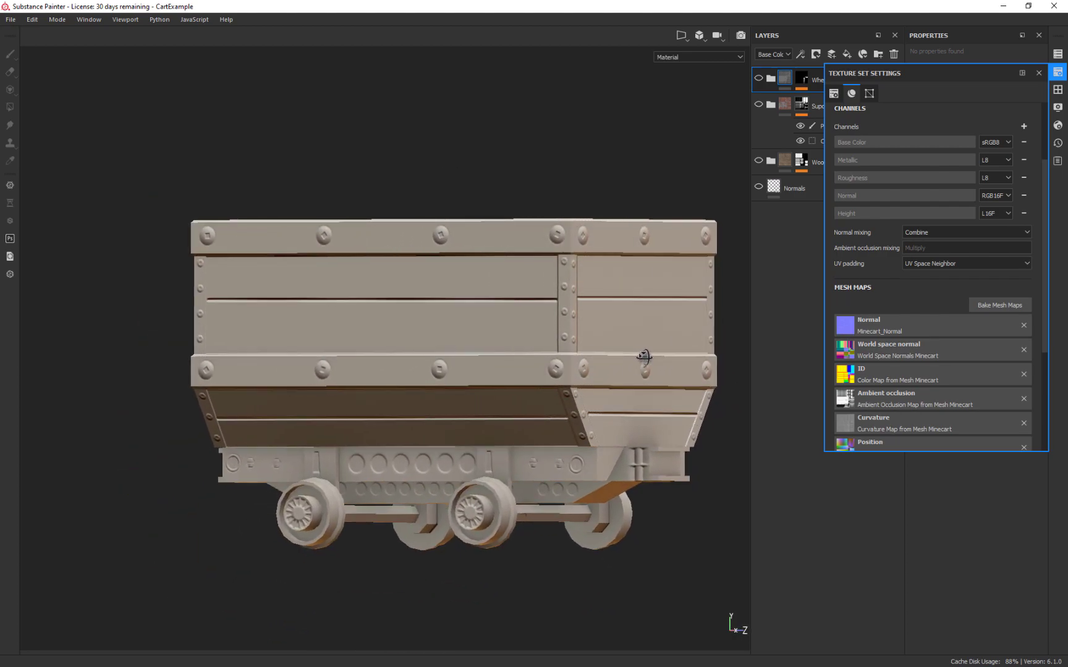
{"action": "left_click", "coordinate": [847, 395]}
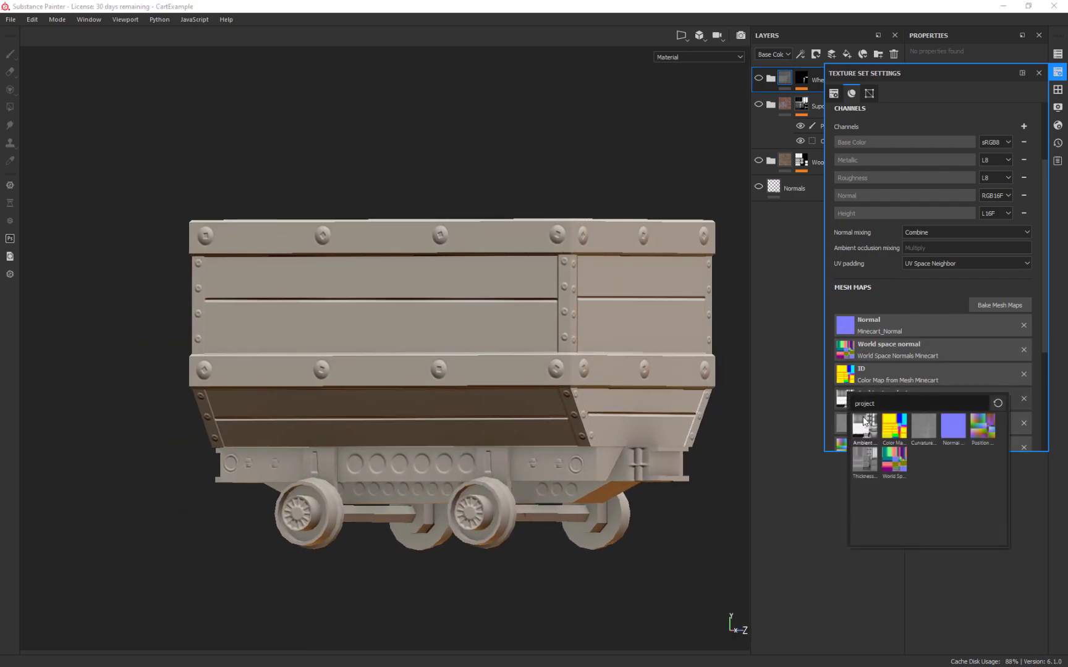
{"action": "mouse_move", "coordinate": [862, 426]}
{"action": "left_click", "coordinate": [789, 395]}
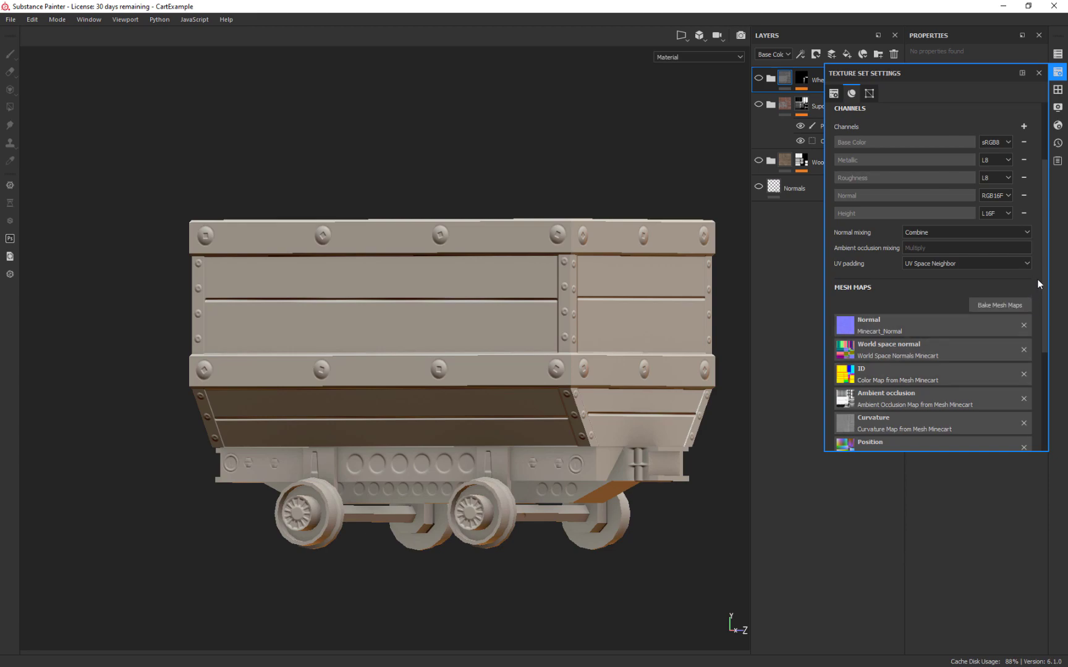
Step: Close the texture set settings and show the Suport metal folder on the cart, keeping the Wheels folder hidden
{"action": "left_click", "coordinate": [1058, 71]}
{"action": "left_click", "coordinate": [758, 78]}
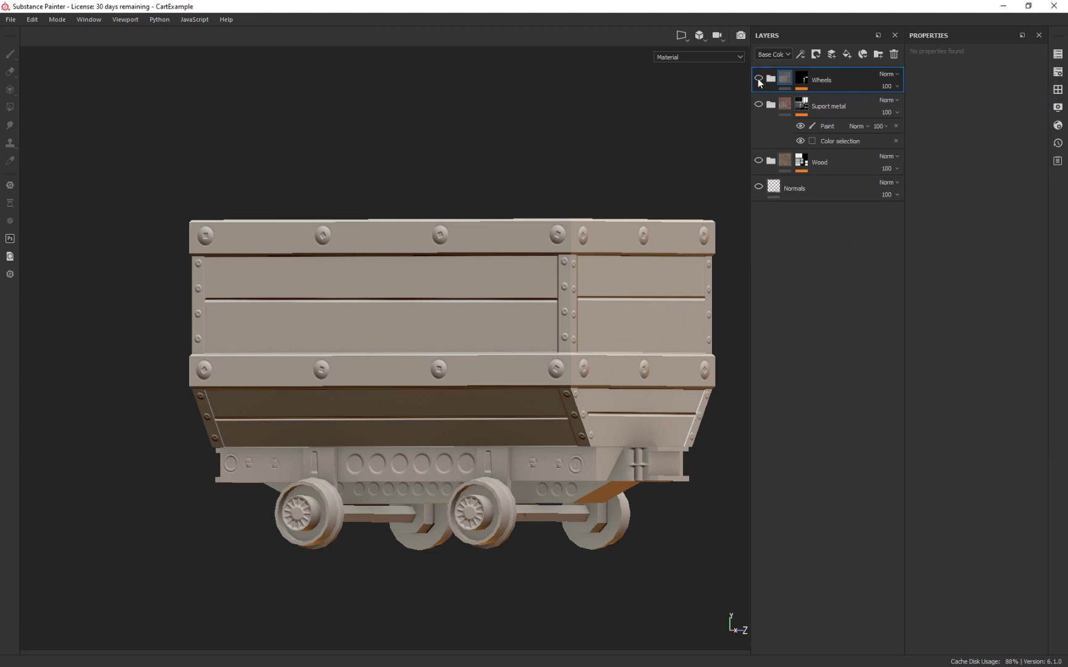
{"action": "left_click", "coordinate": [759, 78]}
{"action": "left_click", "coordinate": [758, 103]}
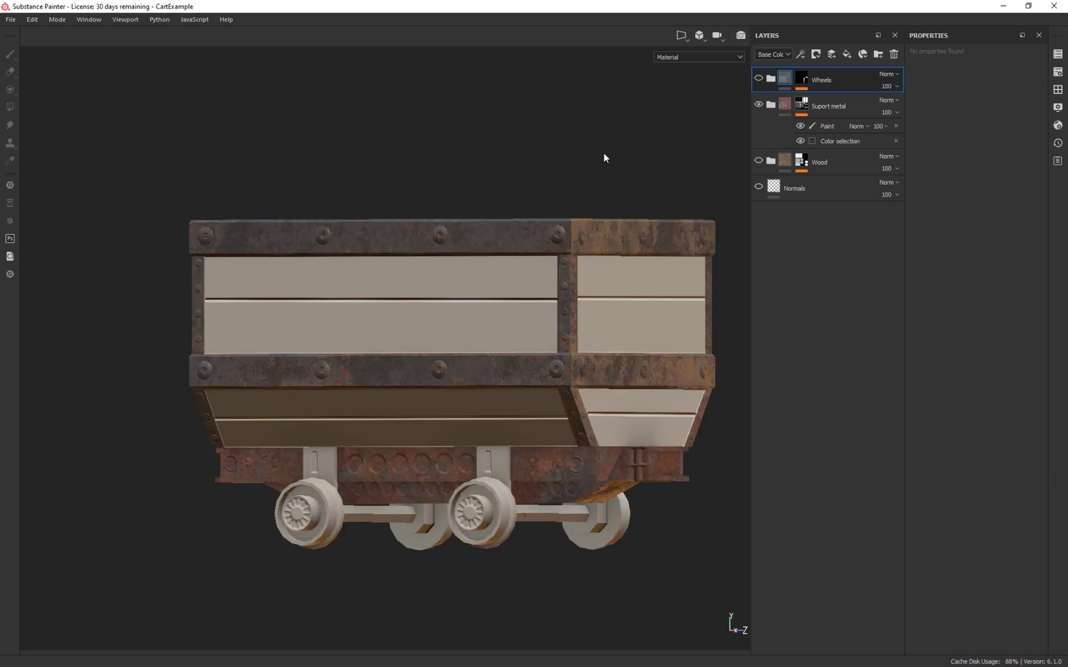
Step: Examine the rusted metal bands, corner strips and rivets up close and from several angles
{"action": "left_click_drag", "start_coordinate": [603, 147], "coordinate": [649, 162], "text": "alt"}
{"action": "scroll", "coordinate": [631, 222], "scroll_direction": "up", "scroll_amount": 5}
{"action": "scroll", "coordinate": [626, 425], "scroll_direction": "up", "scroll_amount": 5}
{"action": "left_click_drag", "start_coordinate": [627, 424], "coordinate": [608, 169], "text": "alt"}
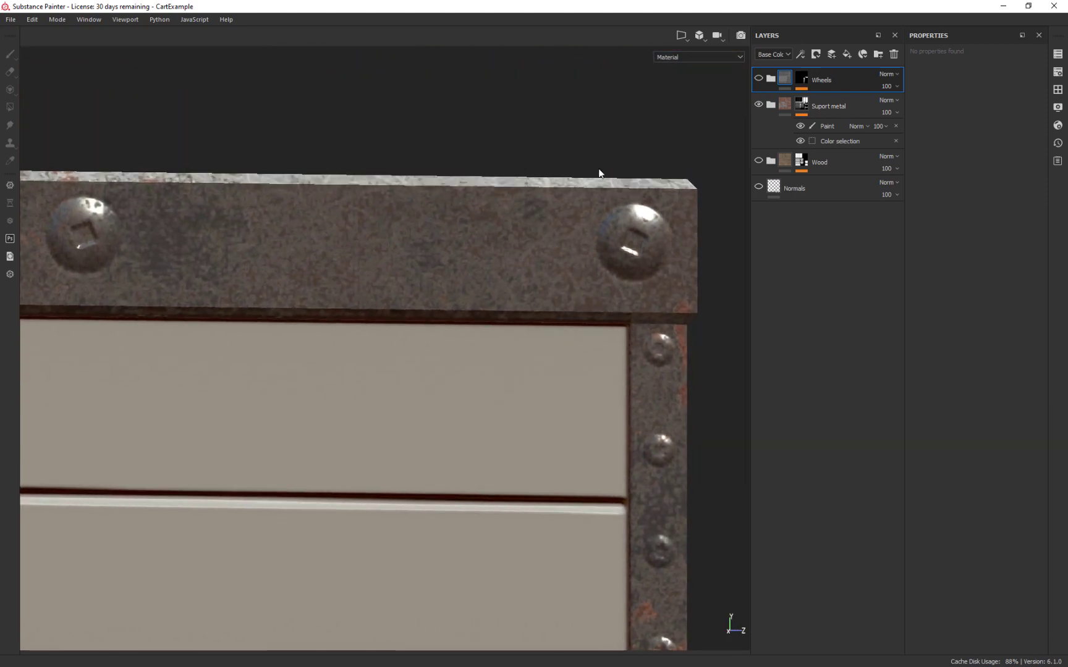
{"action": "left_click_drag", "start_coordinate": [486, 206], "coordinate": [349, 154], "text": "alt"}
{"action": "left_click_drag", "start_coordinate": [625, 133], "coordinate": [497, 91], "text": "alt"}
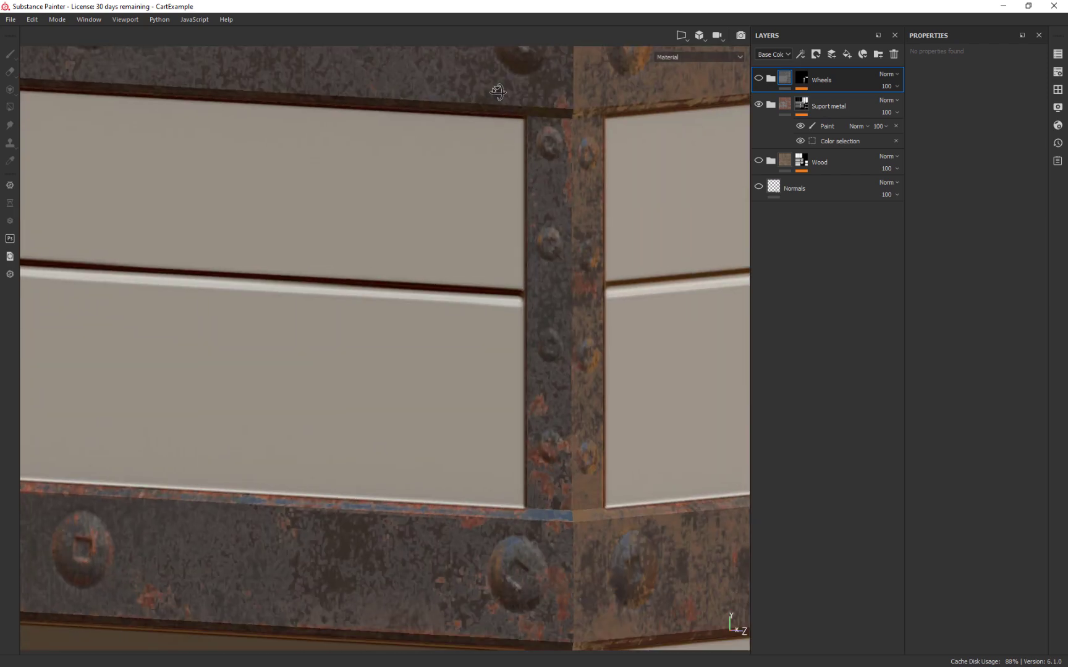
{"action": "scroll", "coordinate": [623, 270], "scroll_direction": "down", "scroll_amount": 4}
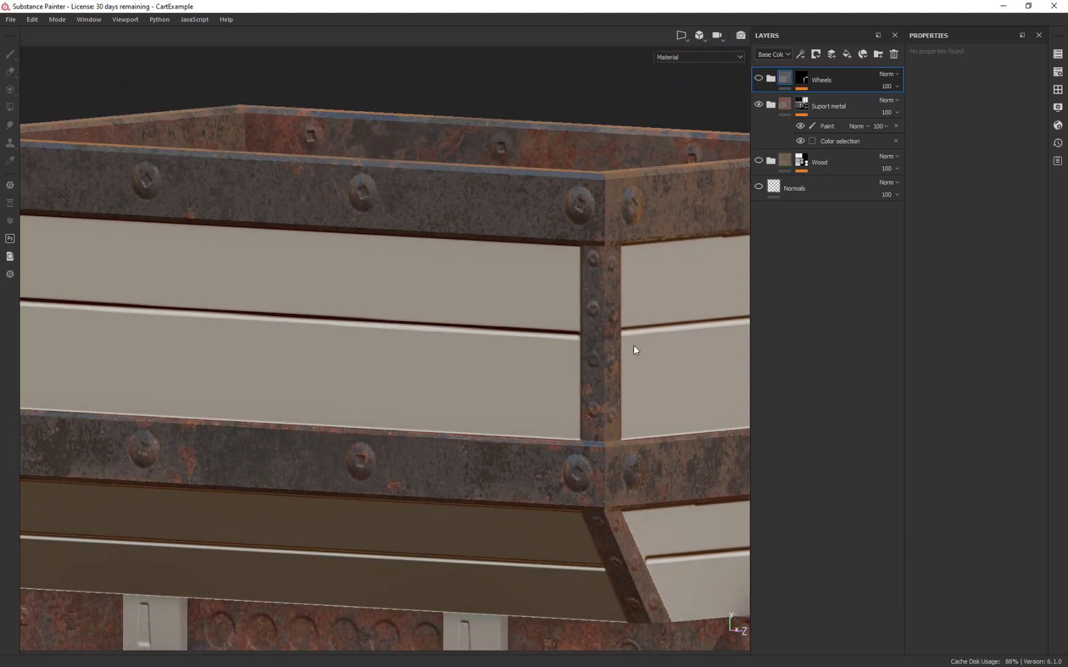
{"action": "scroll", "coordinate": [618, 312], "scroll_direction": "down", "scroll_amount": 3}
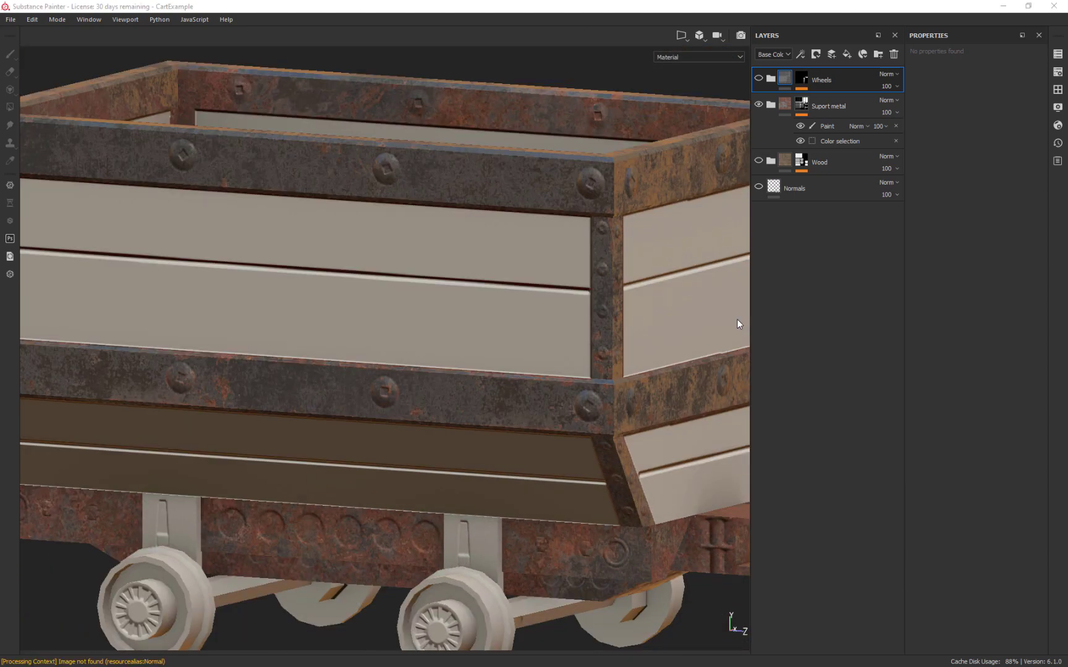
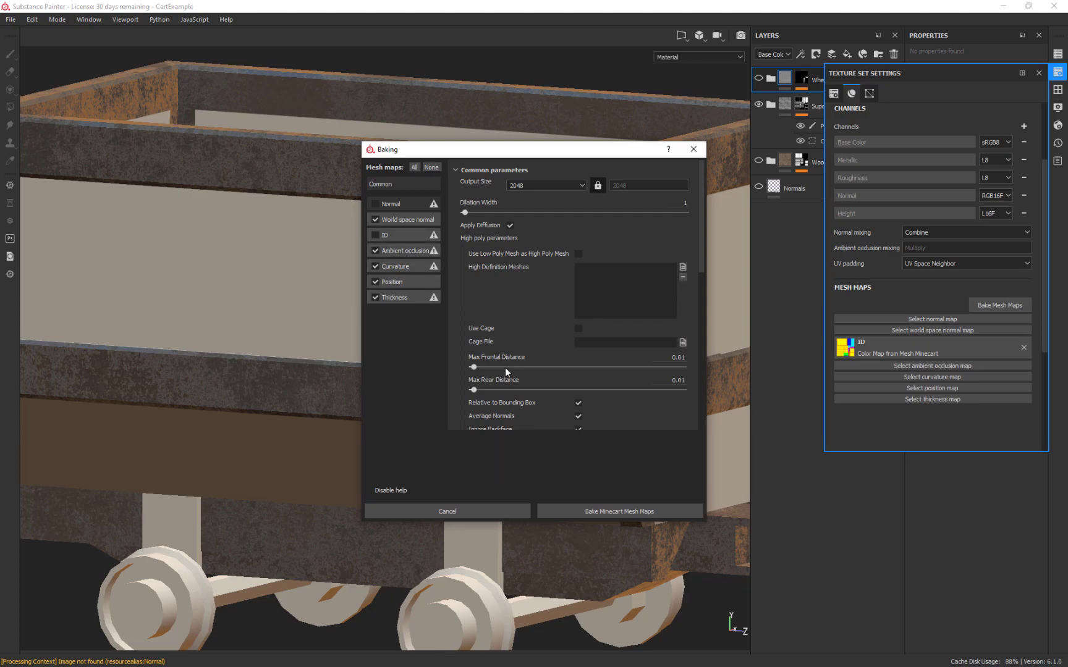
Step: Include the Normal map in the bake and bake all mesh maps except ID for the minecart
{"action": "left_click", "coordinate": [396, 206]}
{"action": "left_click", "coordinate": [377, 205]}
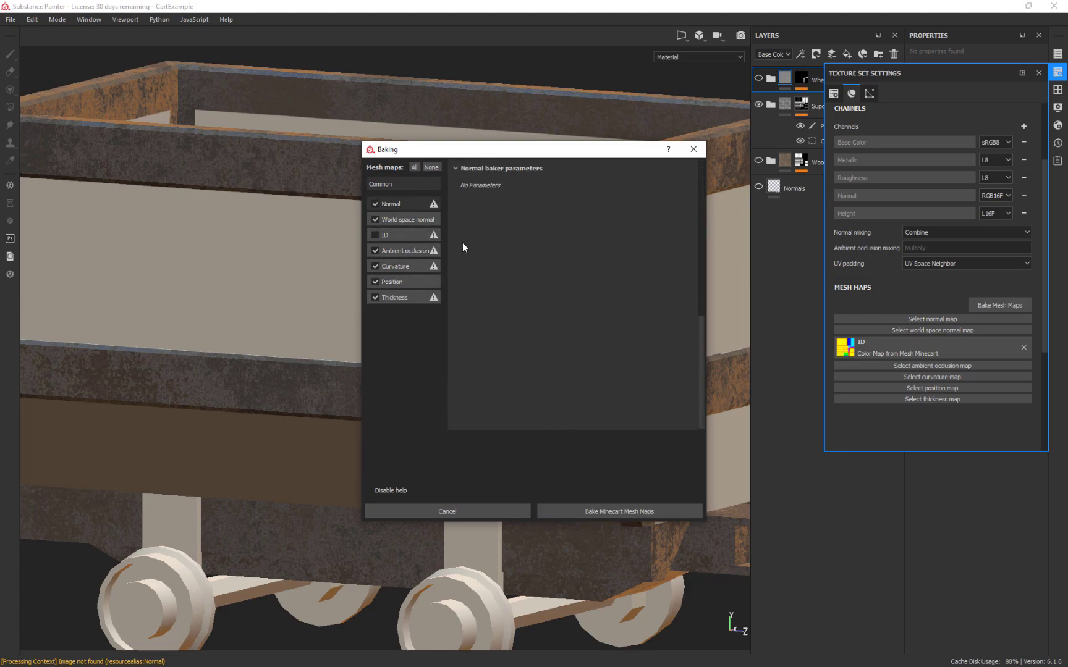
{"action": "left_click", "coordinate": [408, 183]}
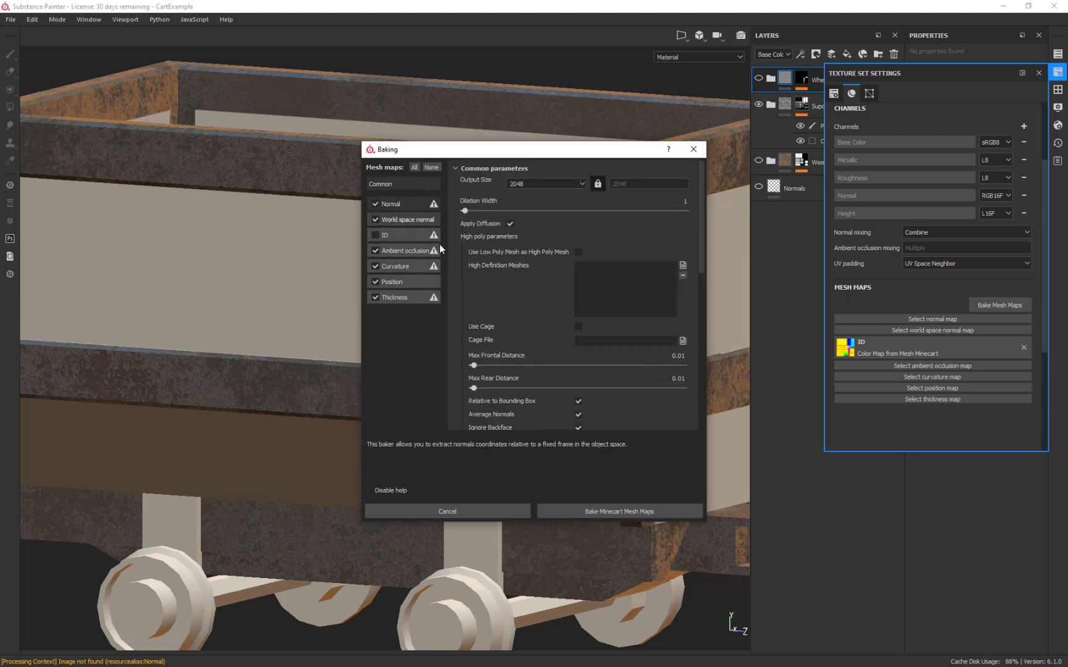
{"action": "left_click", "coordinate": [655, 512]}
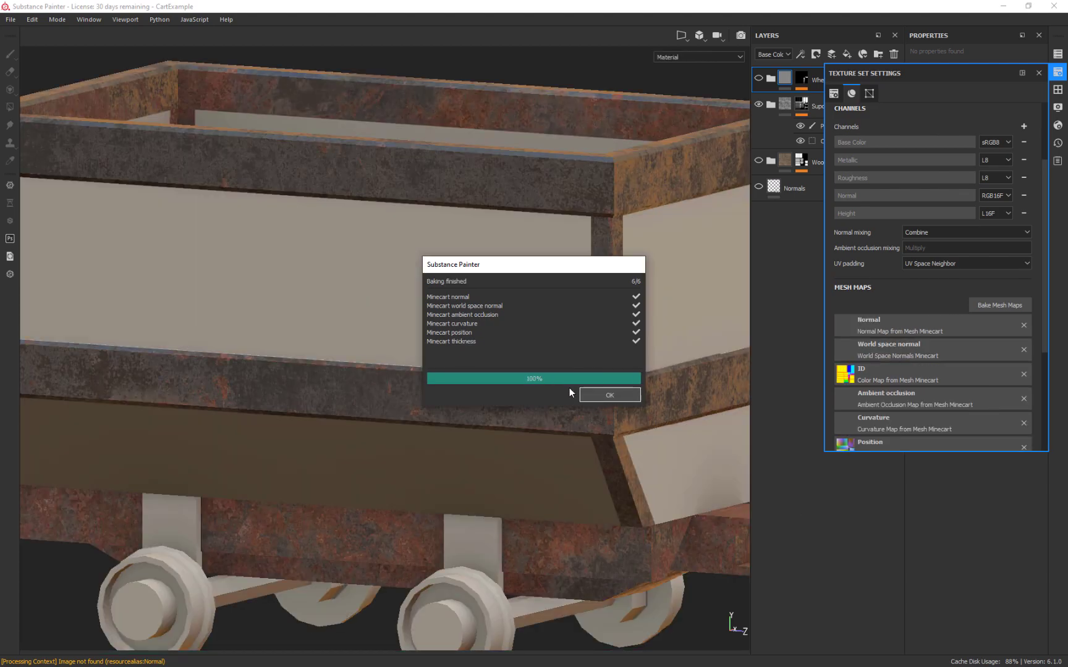
{"action": "left_click", "coordinate": [607, 394]}
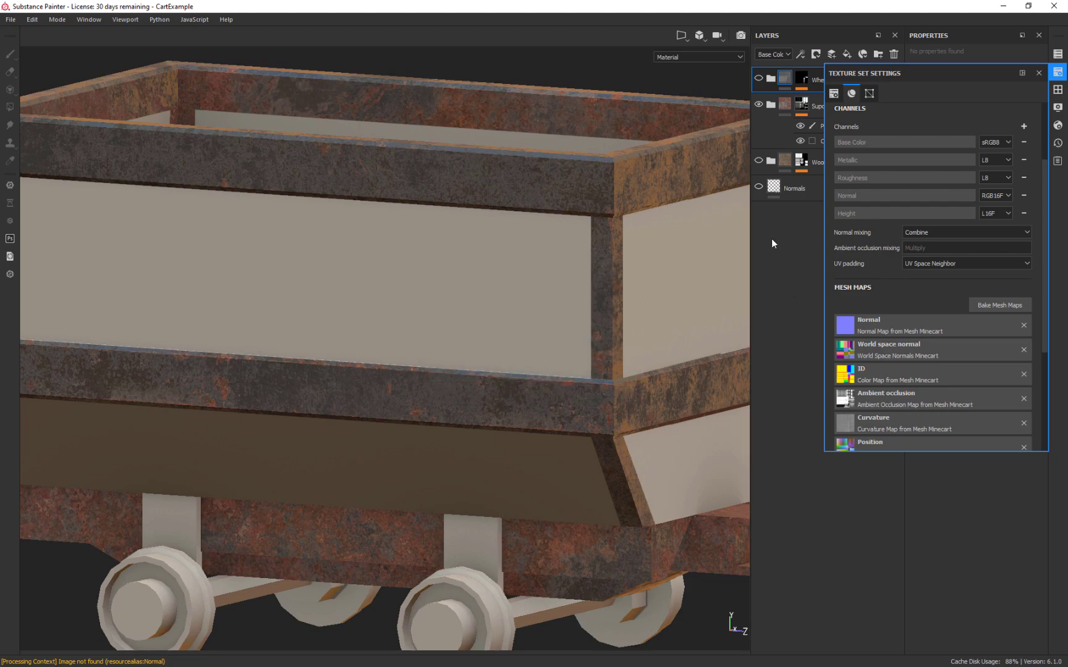
Step: Close the texture set settings and show the Normals layer on the cart
{"action": "left_click", "coordinate": [1038, 73]}
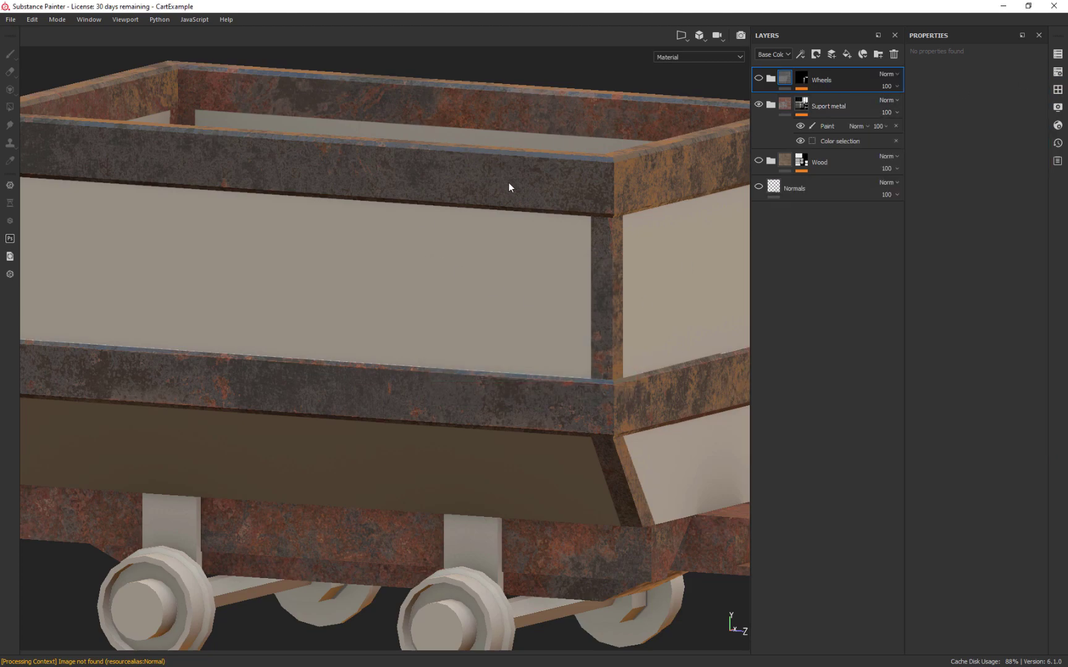
{"action": "left_click", "coordinate": [759, 187]}
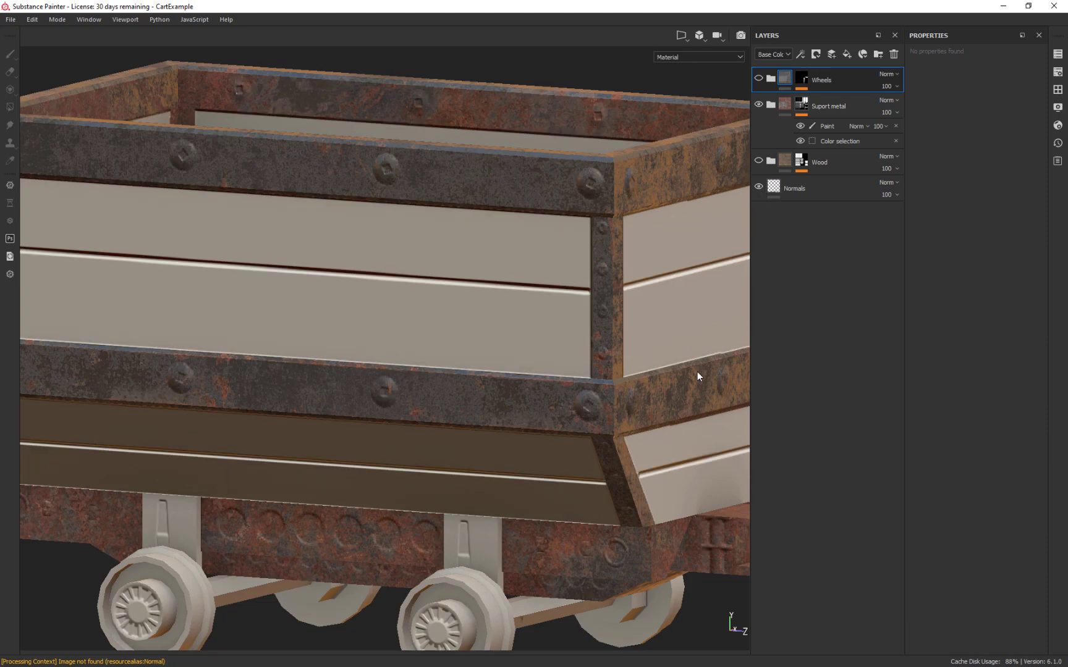
{"action": "left_click_drag", "start_coordinate": [481, 235], "coordinate": [537, 258], "text": "alt"}
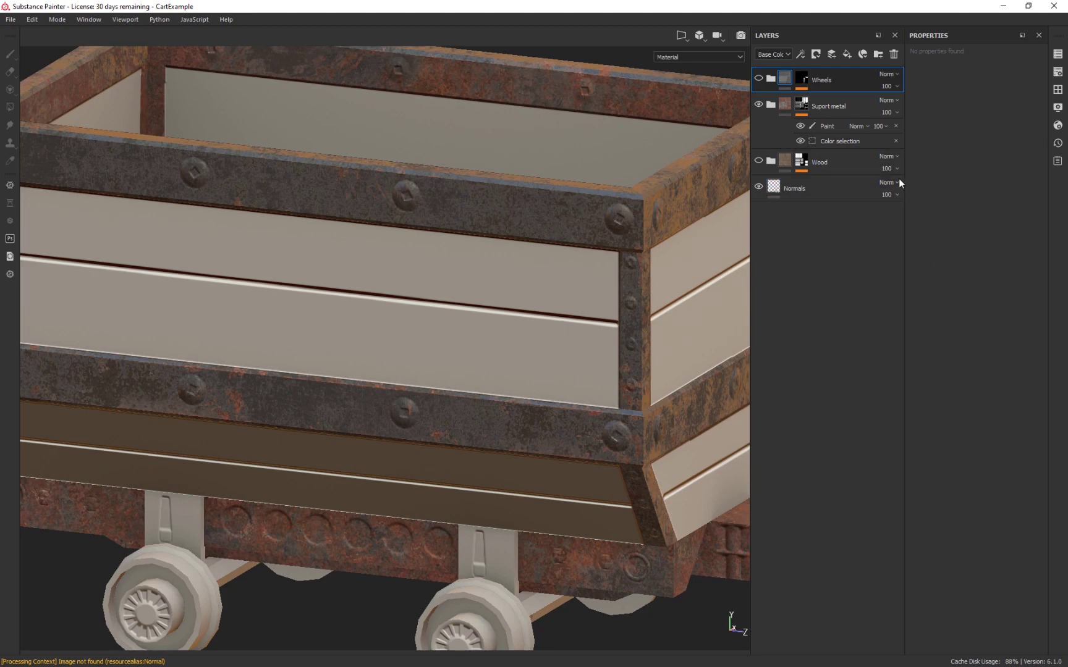
Step: Add an anchor point to the Normals layer, keeping the name Normals
{"action": "left_click", "coordinate": [834, 192]}
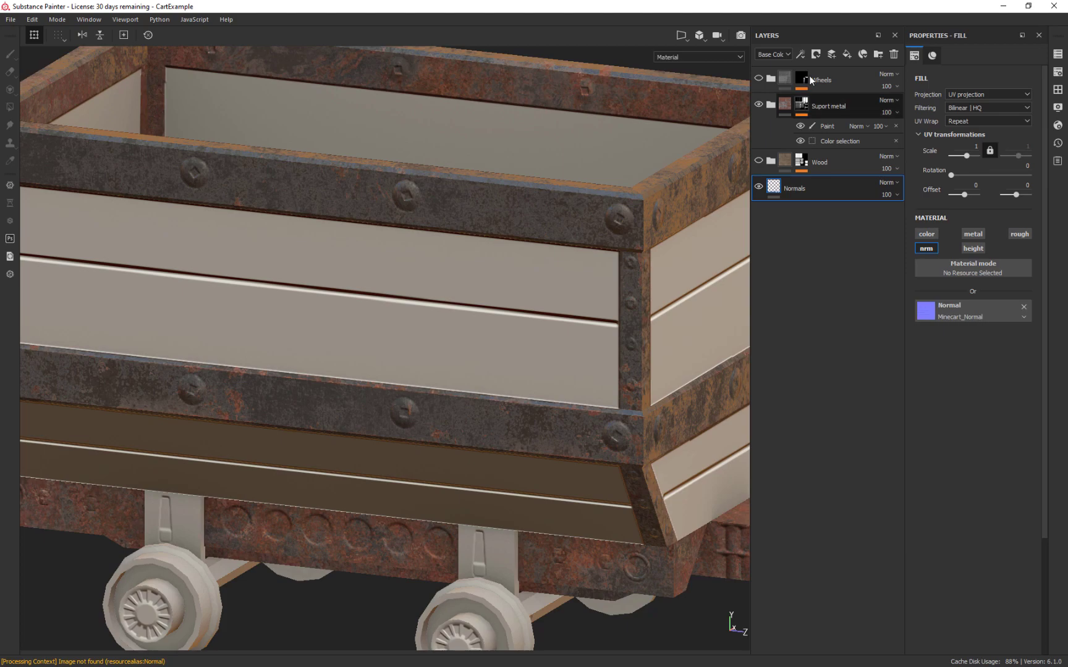
{"action": "left_click", "coordinate": [801, 56]}
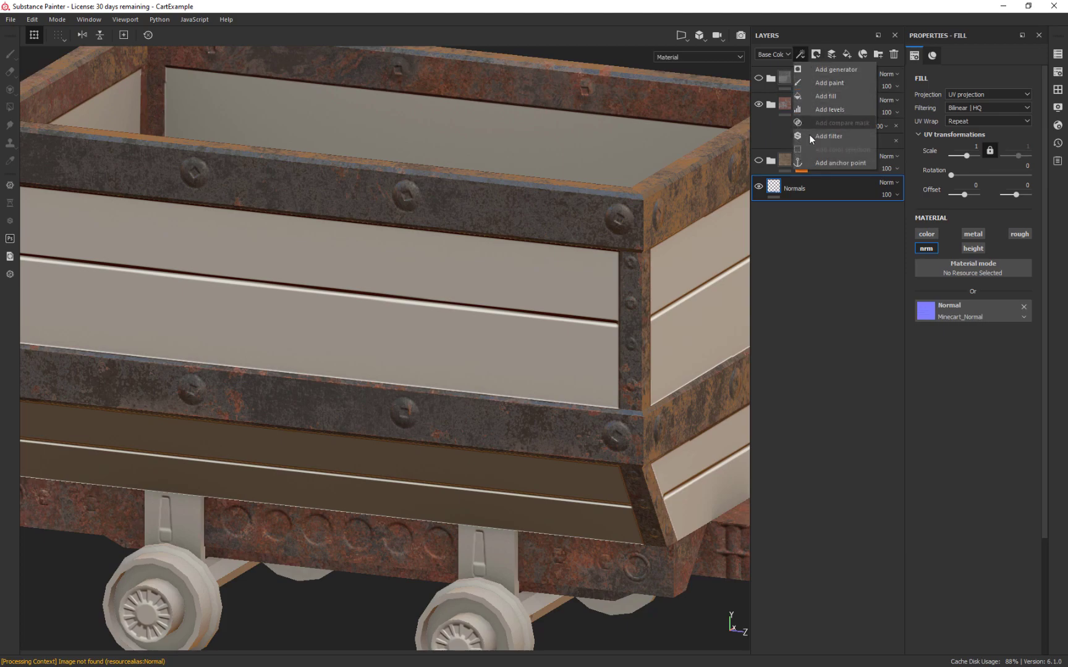
{"action": "left_click", "coordinate": [821, 160]}
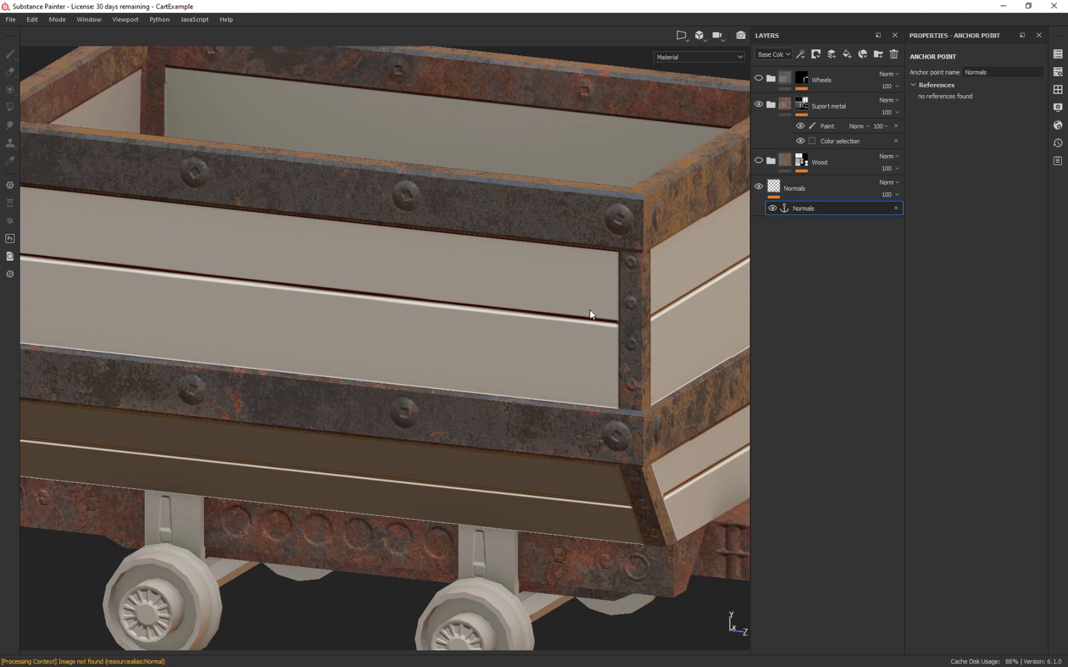
{"action": "double_click", "coordinate": [812, 209]}
{"action": "key", "text": "Return"}
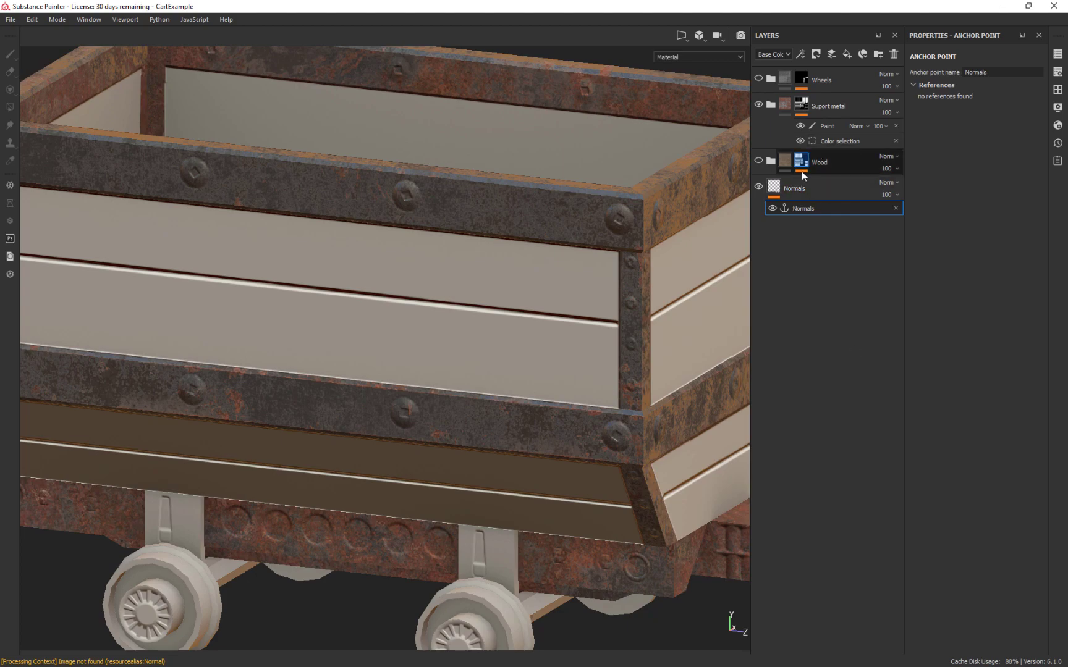
Step: Expand the Suport metal folder and examine the Mask Editor and MG Dripping Rust generators on the Rust Coarse mask
{"action": "left_click", "coordinate": [867, 123]}
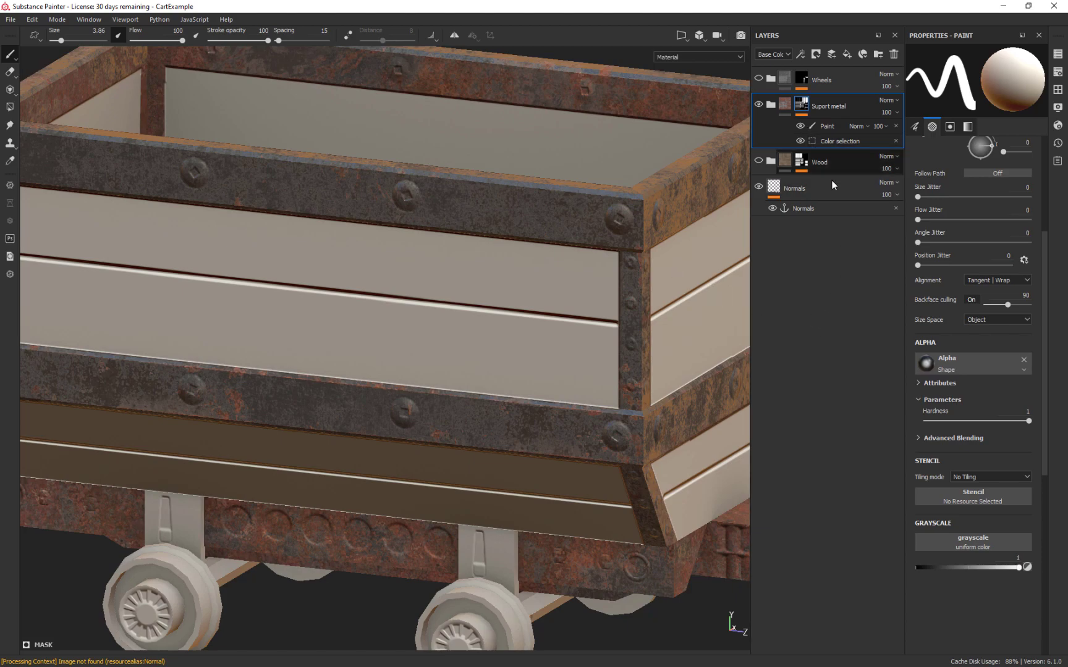
{"action": "left_click", "coordinate": [830, 127]}
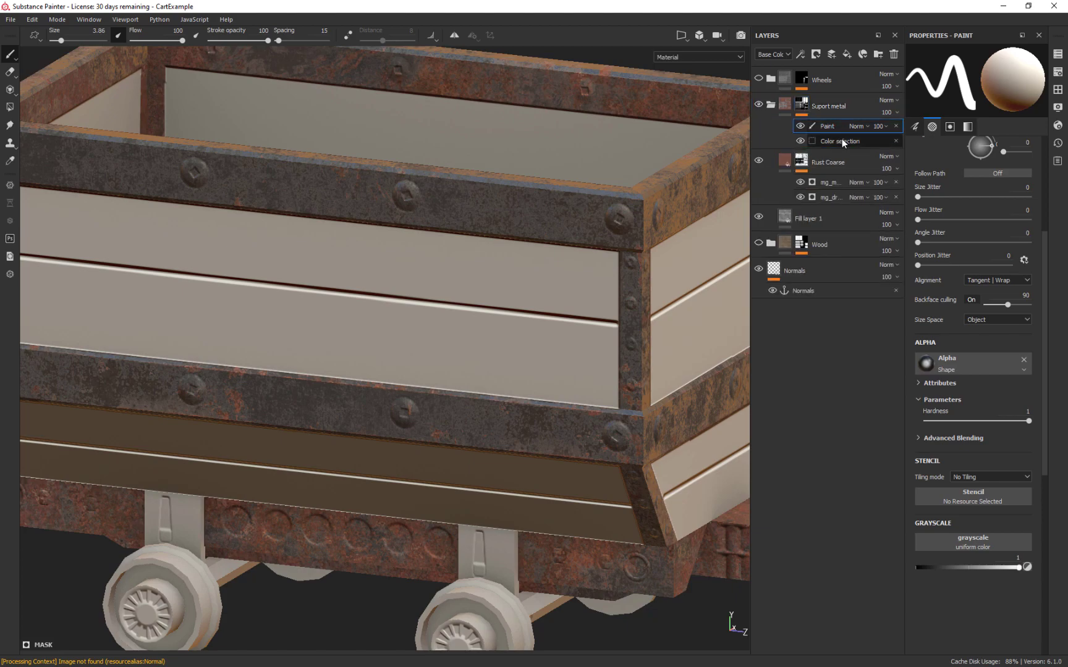
{"action": "left_click", "coordinate": [828, 182]}
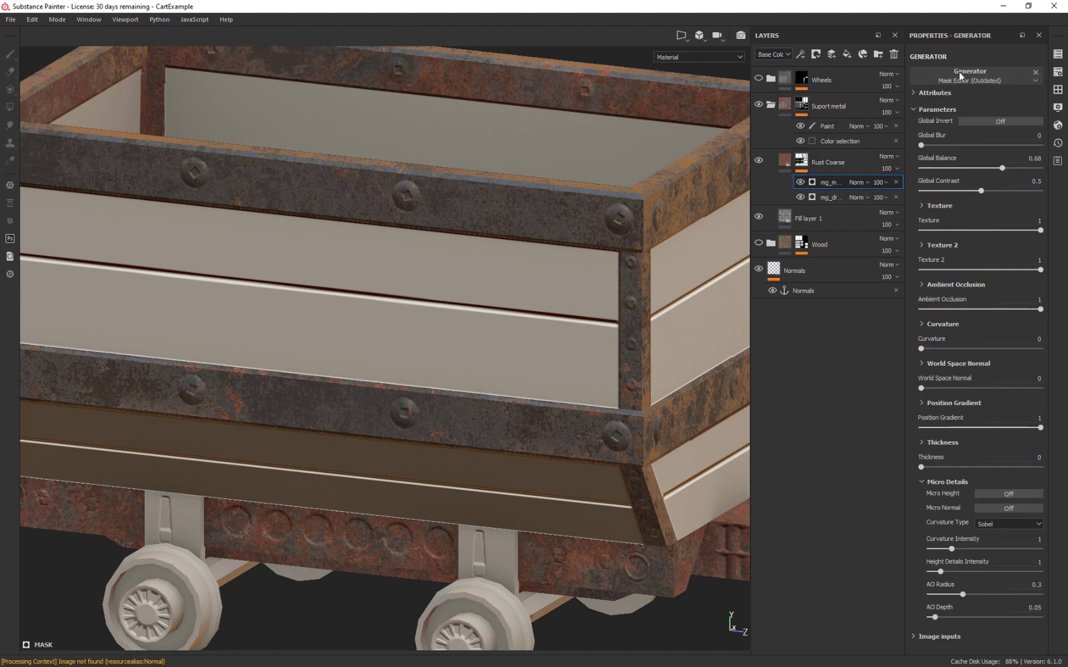
{"action": "left_click", "coordinate": [832, 197]}
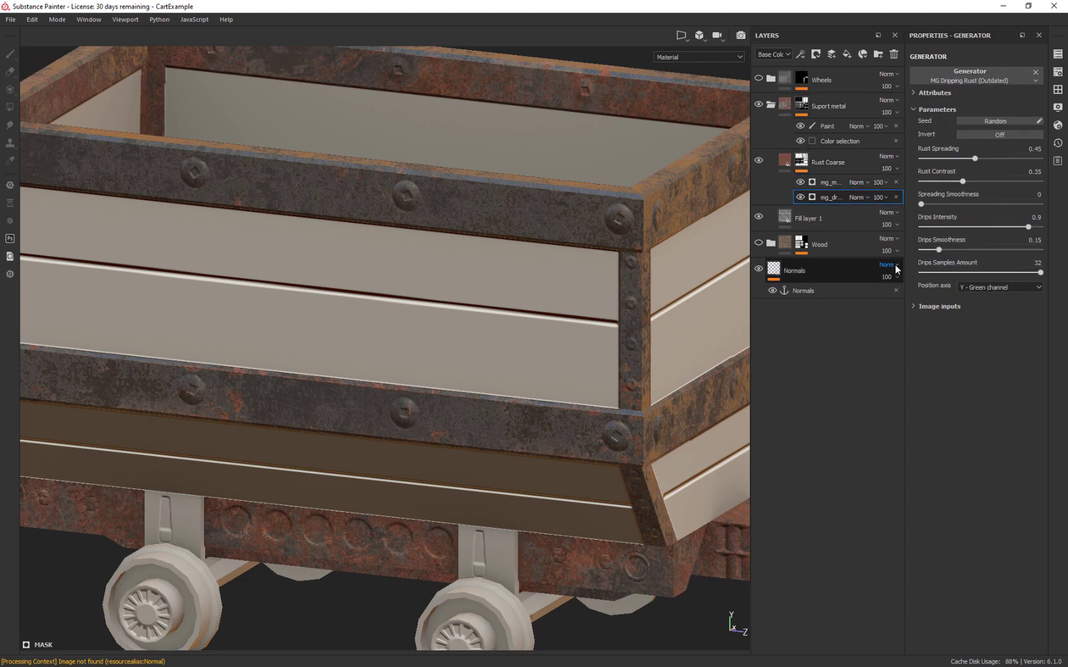
{"action": "left_click", "coordinate": [829, 184]}
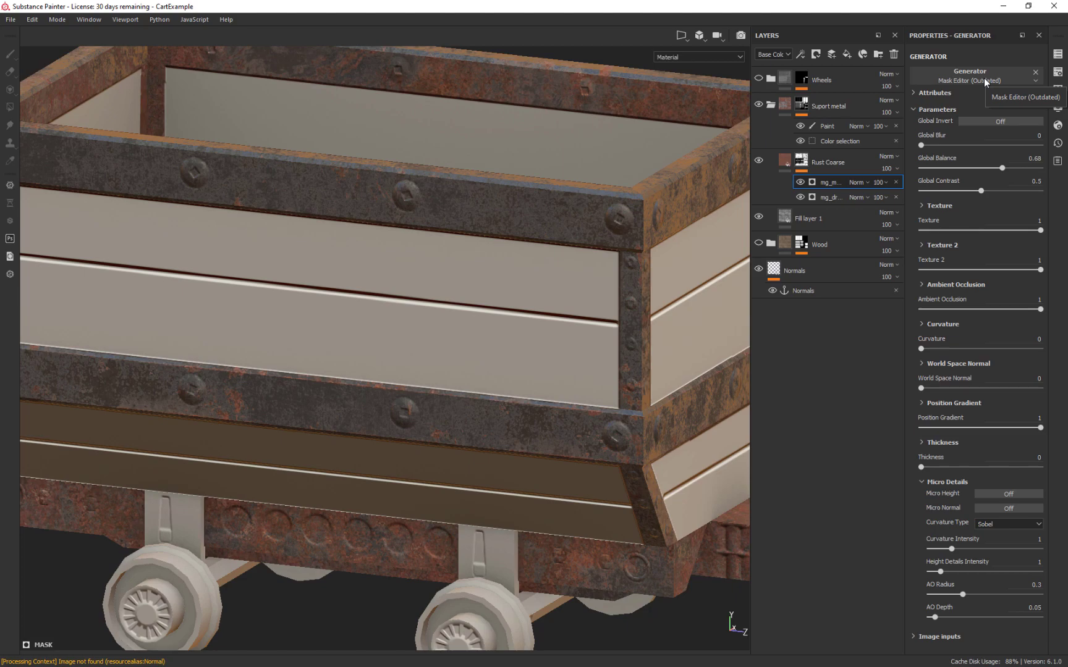
{"action": "left_click", "coordinate": [801, 54]}
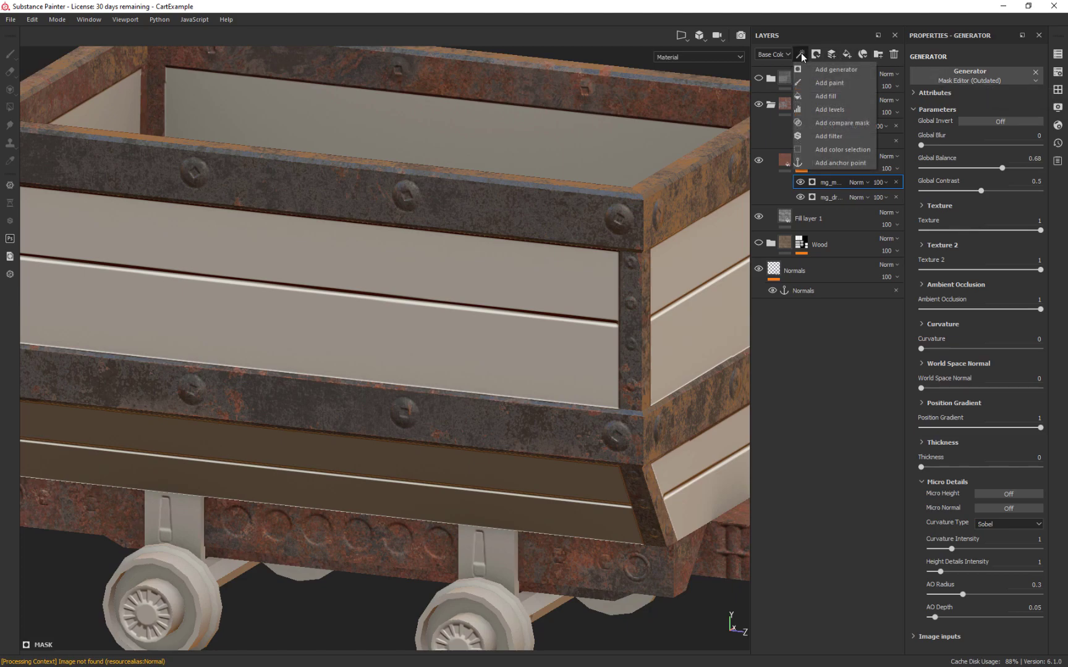
{"action": "left_click", "coordinate": [825, 70]}
{"action": "left_click", "coordinate": [985, 77]}
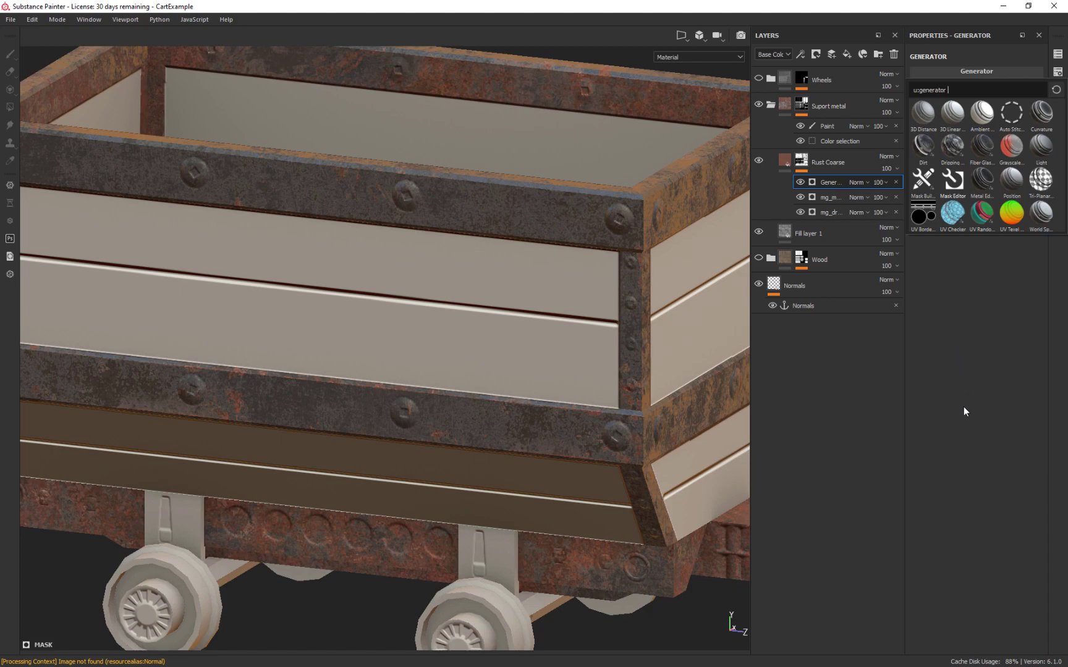
{"action": "left_click", "coordinate": [896, 181]}
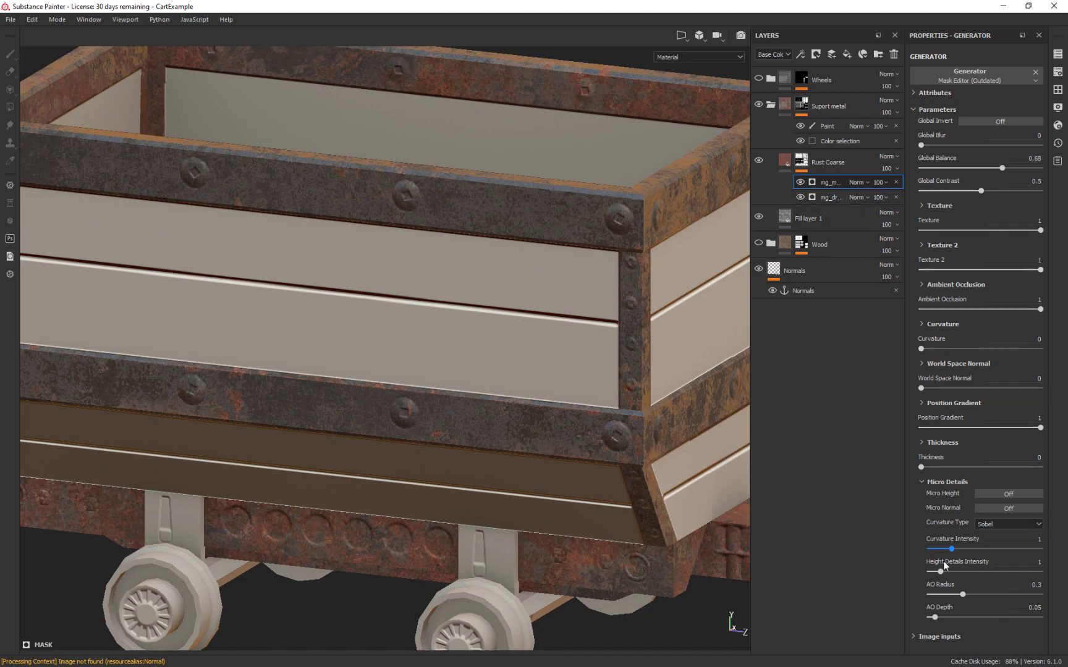
Step: Examine the Rust Coarse Mask Editor's micro details and image inputs, collapsing both texture parameter groups to reach the Micro Normal input
{"action": "left_click", "coordinate": [926, 482]}
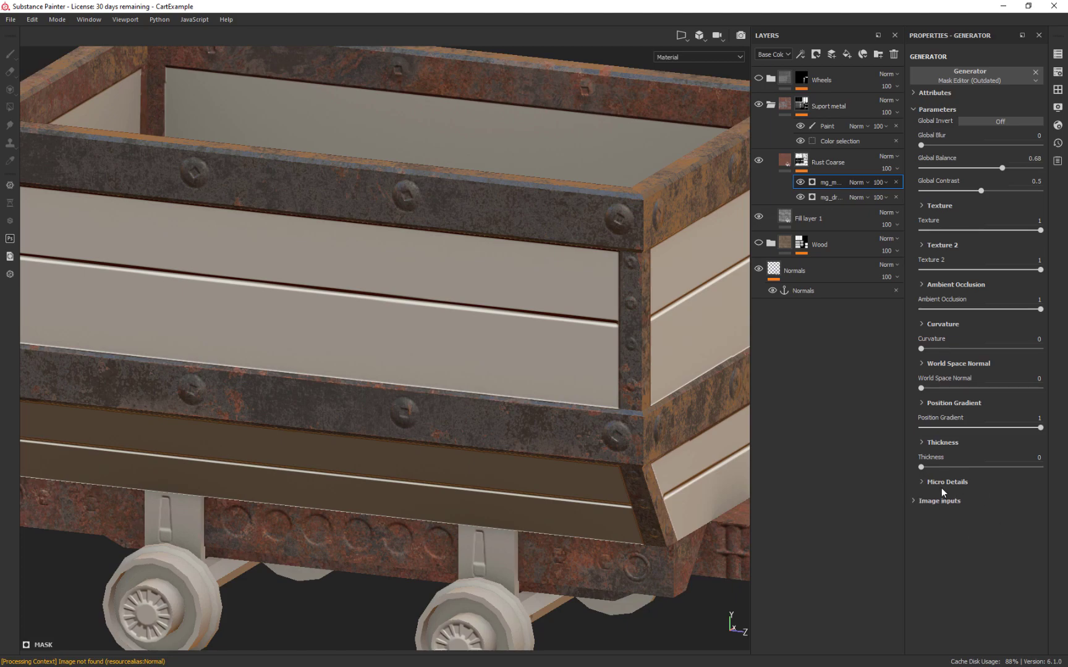
{"action": "left_click", "coordinate": [923, 483]}
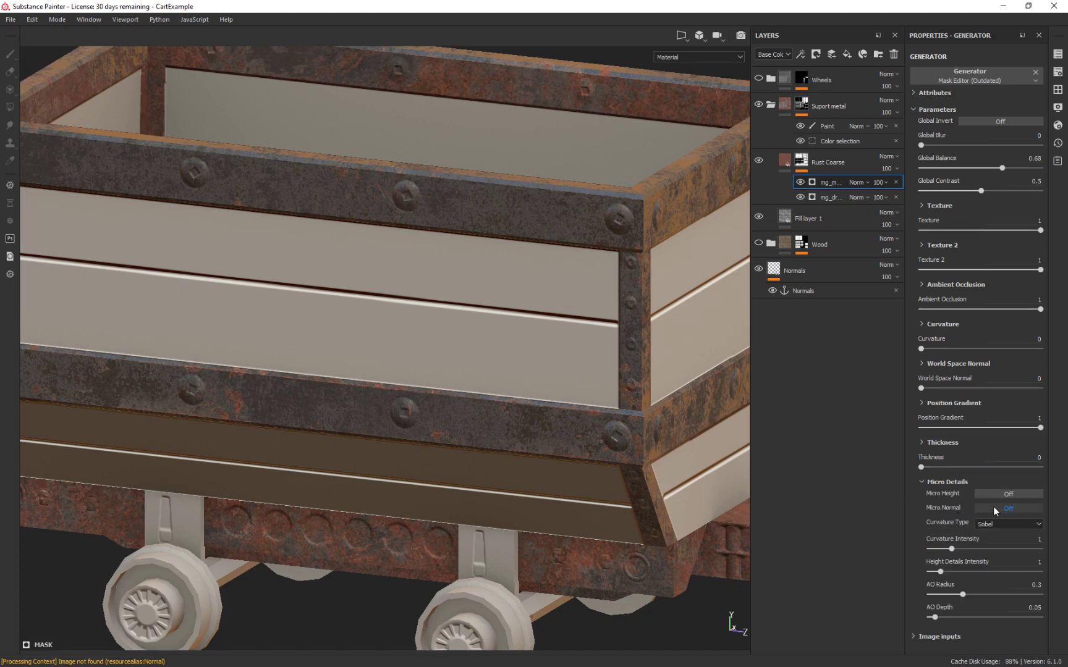
{"action": "left_click", "coordinate": [914, 637]}
{"action": "scroll", "coordinate": [974, 529], "scroll_direction": "down", "scroll_amount": 5}
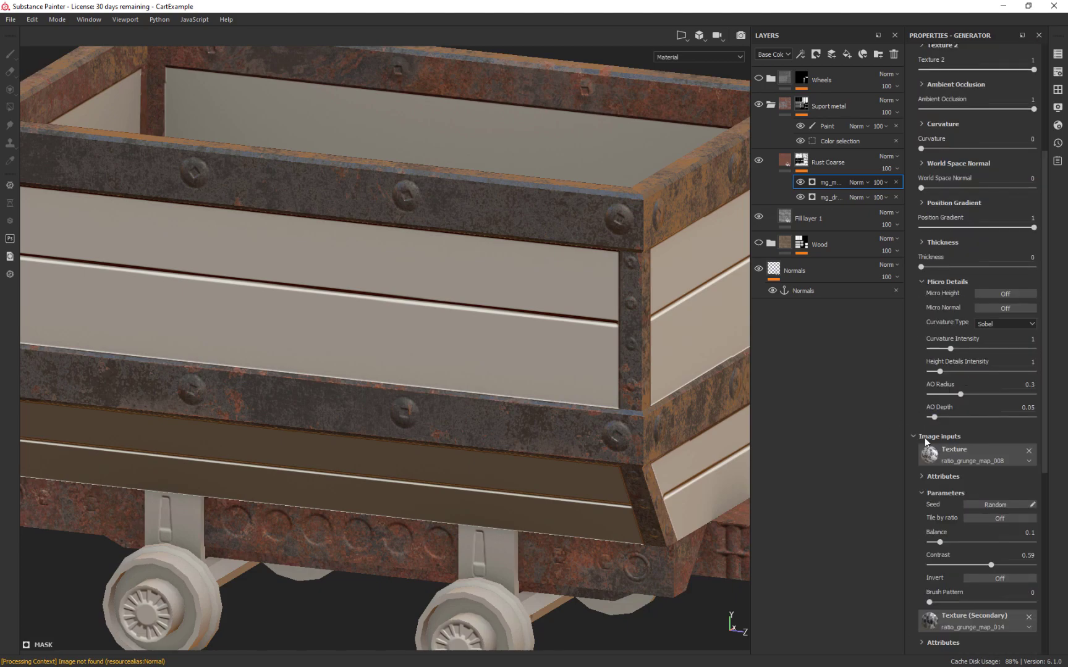
{"action": "scroll", "coordinate": [988, 531], "scroll_direction": "down", "scroll_amount": 4}
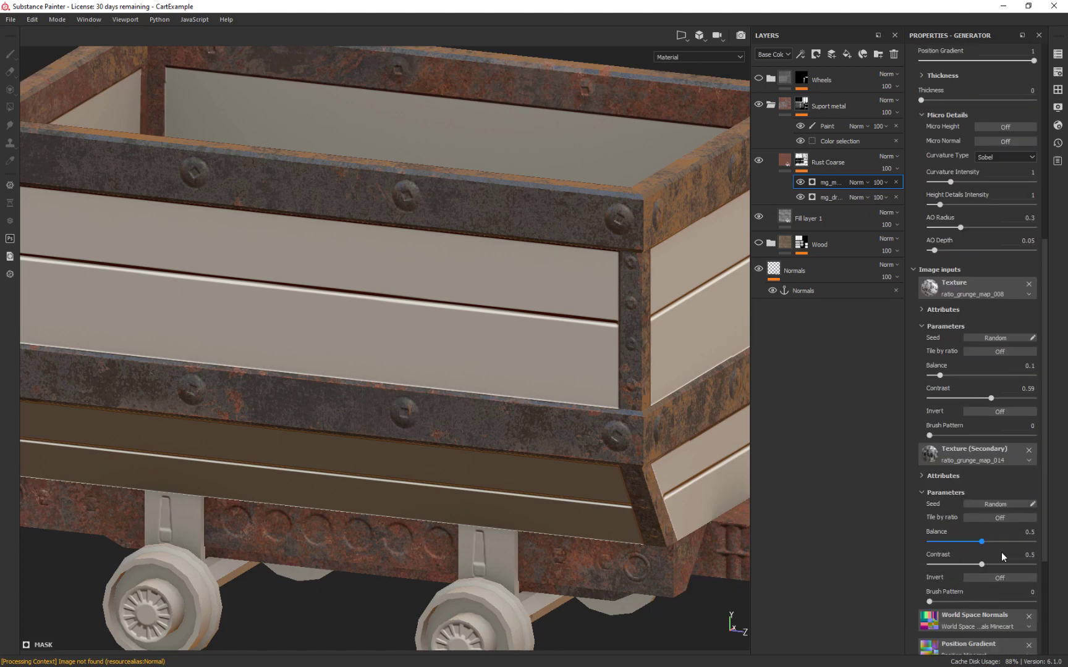
{"action": "left_click", "coordinate": [922, 326]}
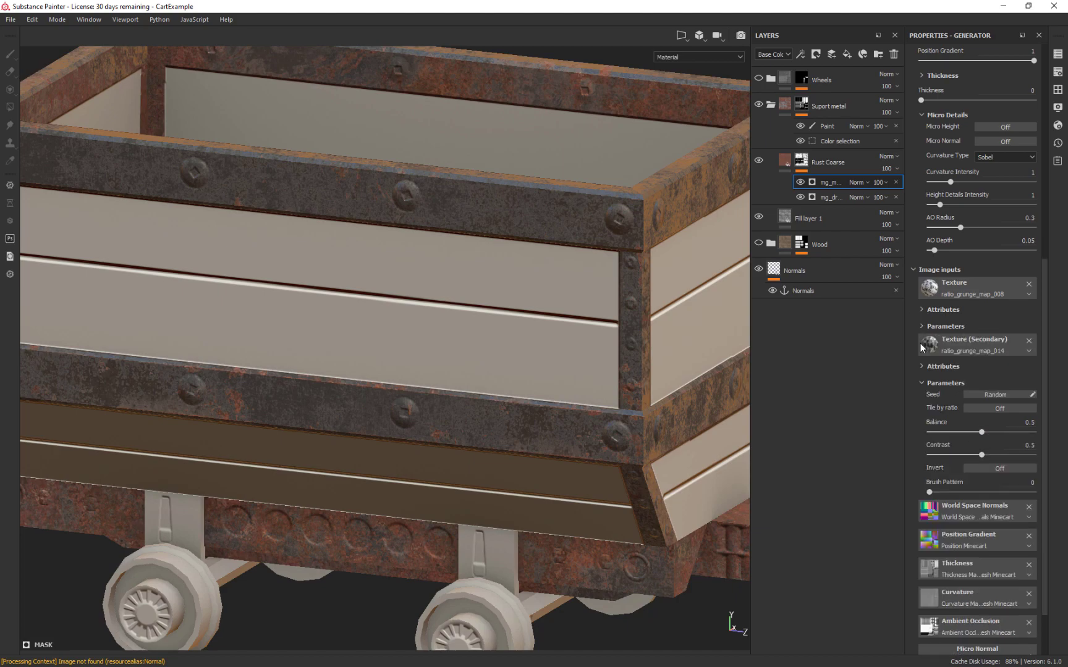
{"action": "left_click", "coordinate": [920, 381]}
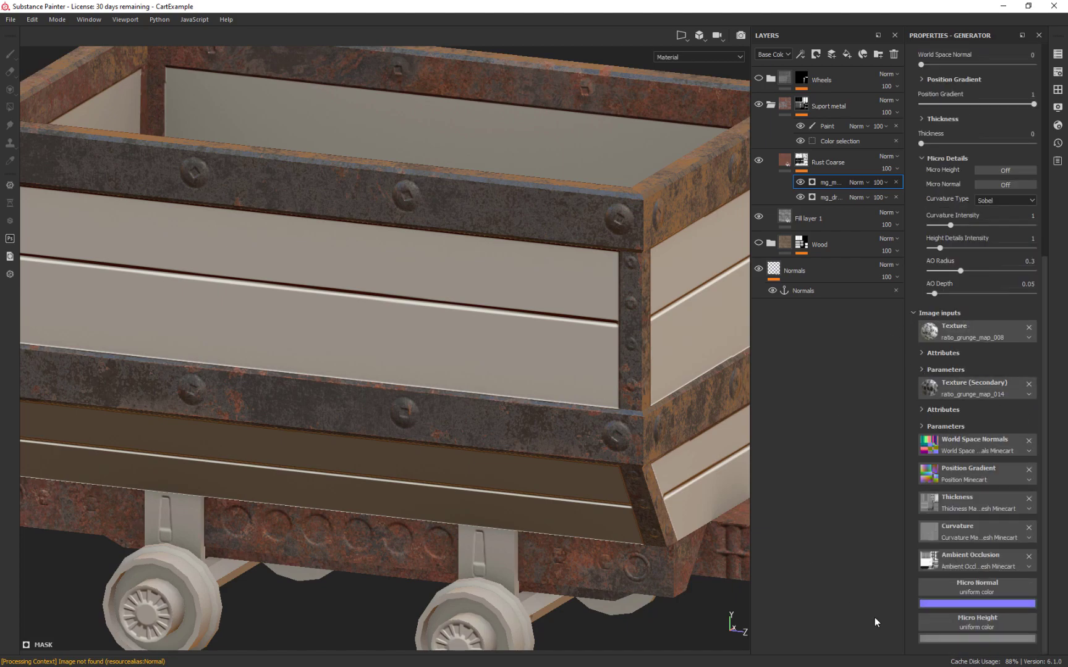
{"action": "left_click", "coordinate": [995, 583]}
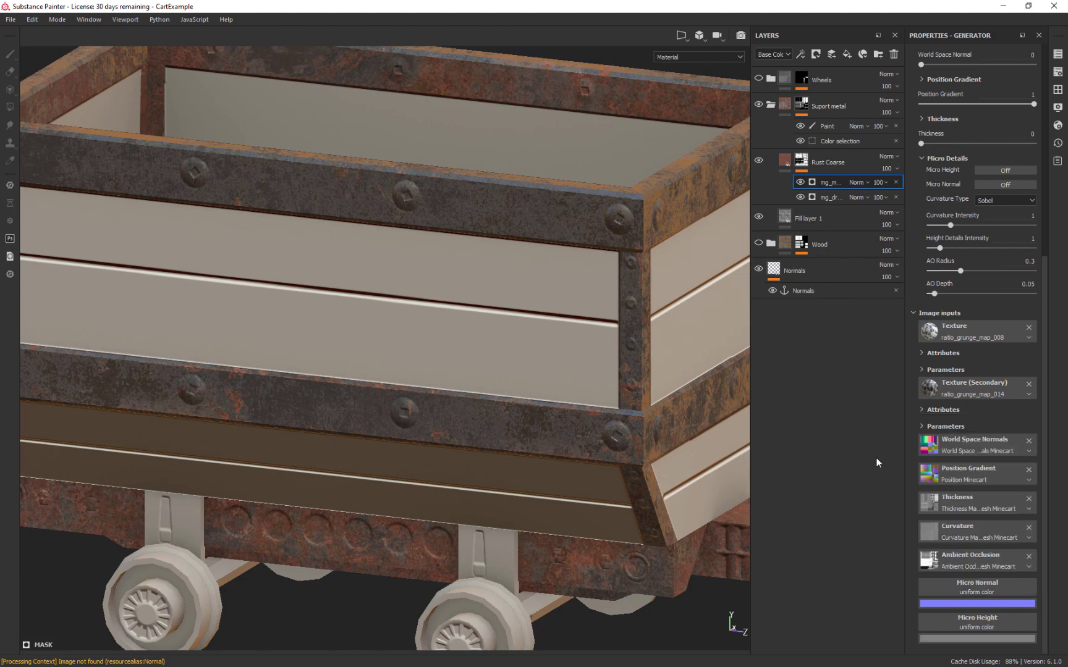
Step: Try the Normals layer above the Suport metal folder, check the Micro Normal input, and return the layer below Wood
{"action": "left_click_drag", "start_coordinate": [829, 268], "coordinate": [822, 92]}
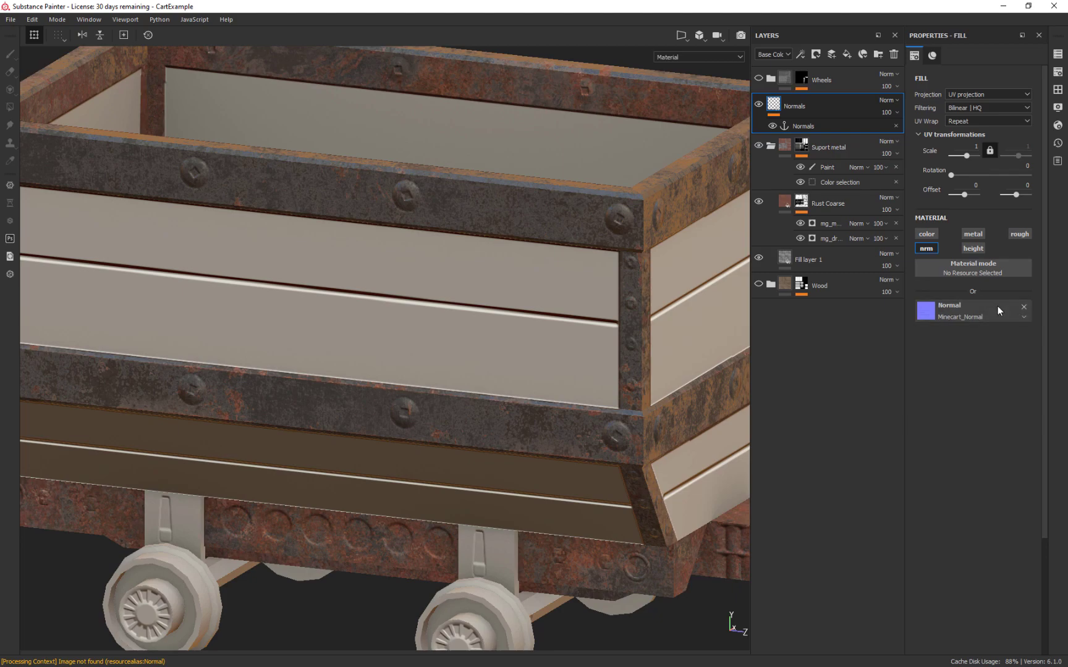
{"action": "left_click", "coordinate": [831, 223]}
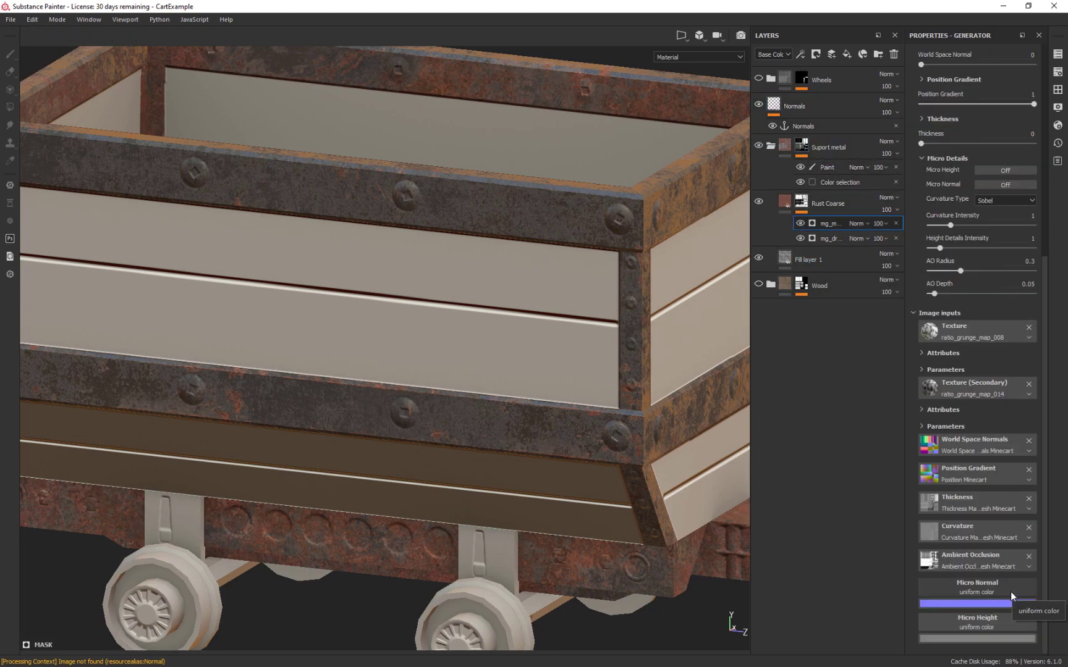
{"action": "left_click", "coordinate": [1006, 591]}
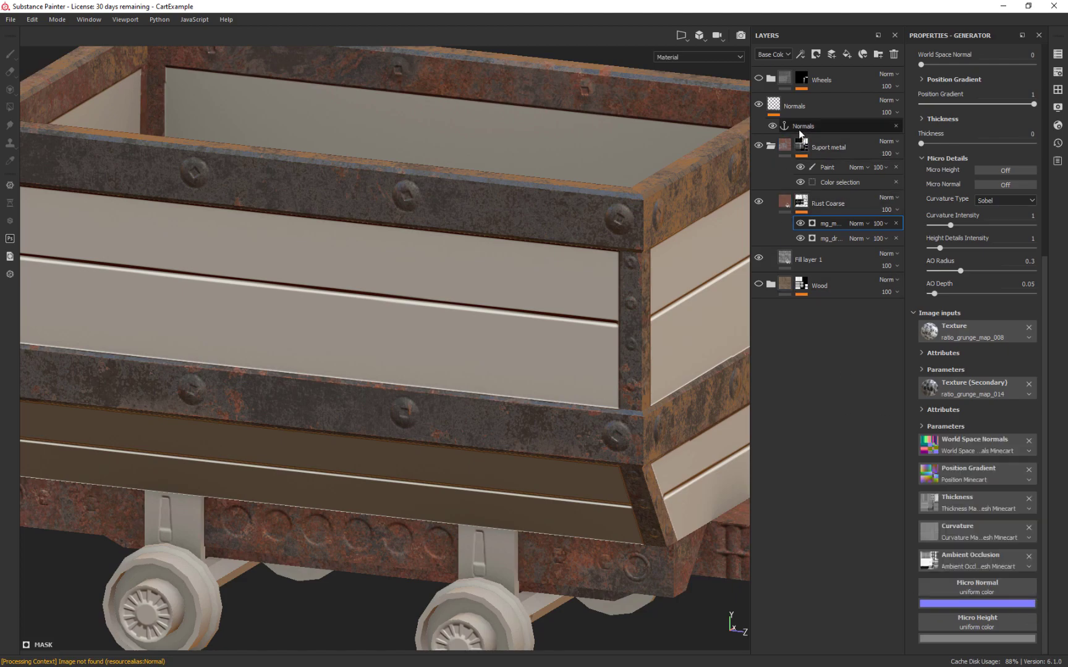
{"action": "left_click_drag", "start_coordinate": [811, 120], "coordinate": [822, 343]}
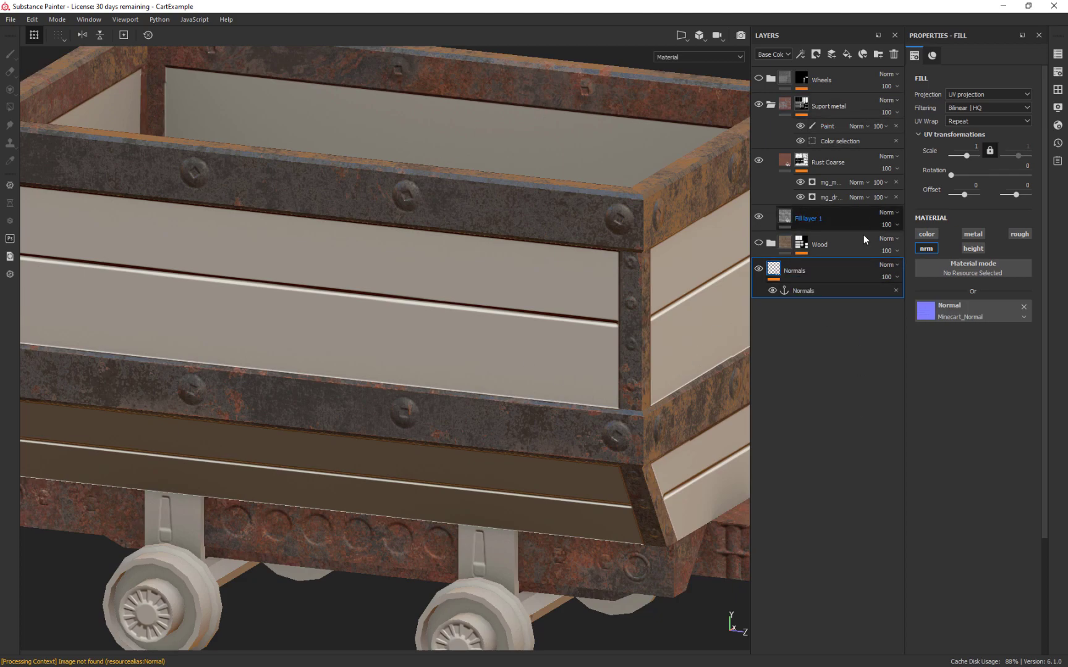
Step: Assign the Normals anchor point to the Micro Normal input of the Mask Editor generator on the Rust Coarse mask
{"action": "left_click", "coordinate": [843, 183]}
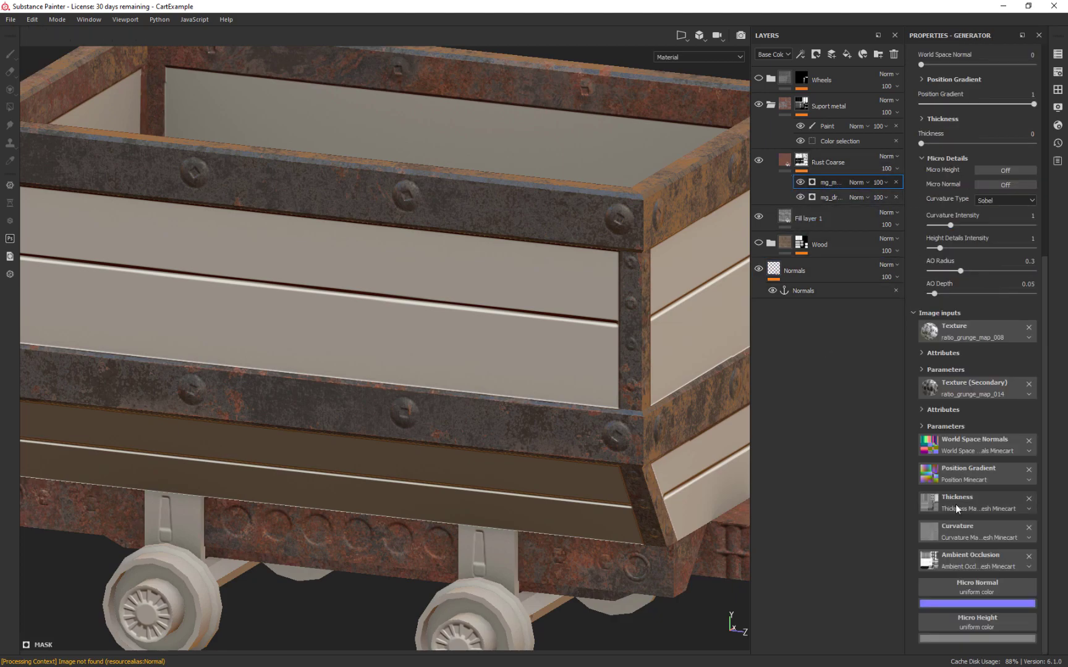
{"action": "left_click", "coordinate": [970, 589]}
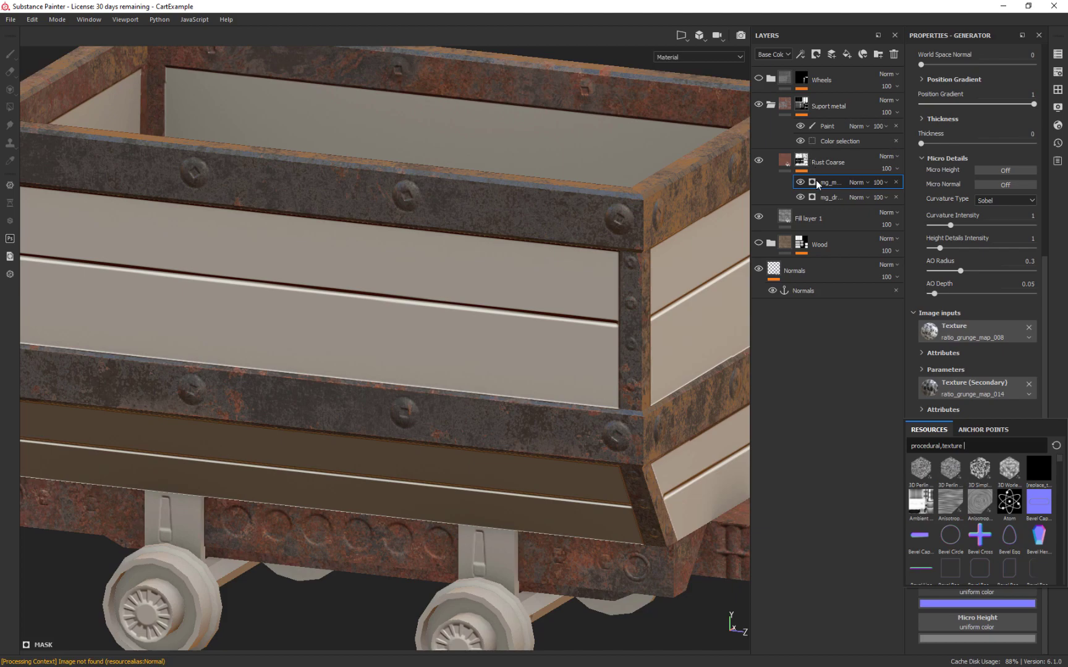
{"action": "left_click", "coordinate": [816, 55]}
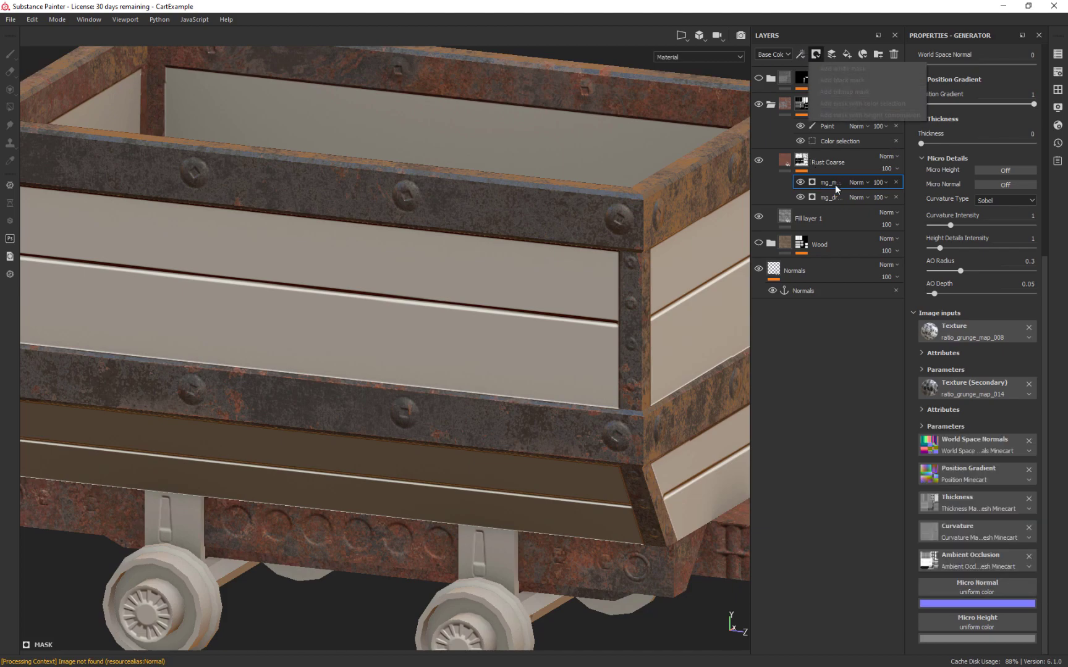
{"action": "left_click", "coordinate": [951, 588]}
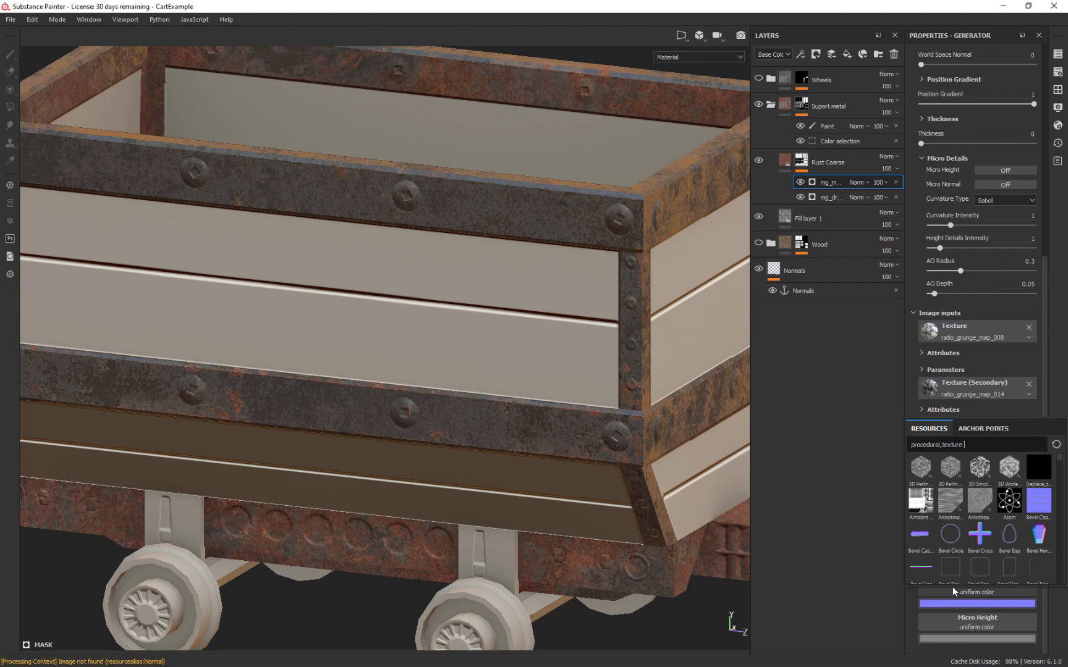
{"action": "left_click", "coordinate": [983, 428]}
{"action": "left_click", "coordinate": [933, 445]}
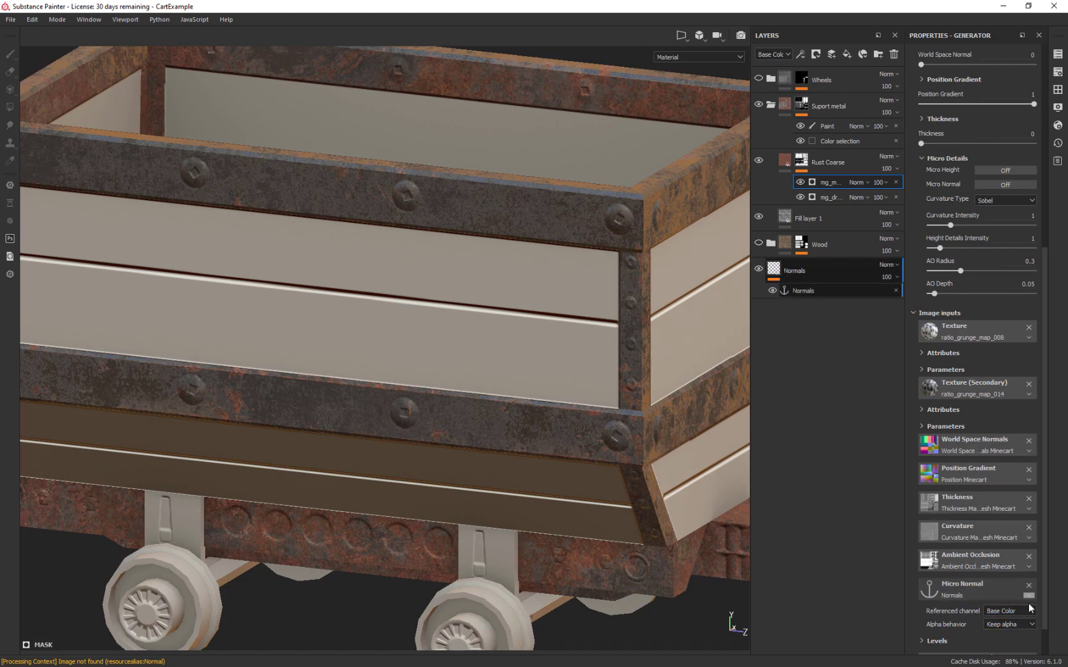
Step: Set the Micro Normal input's referenced channel to Normal and turn on Micro Normal in the generator's micro details
{"action": "left_click", "coordinate": [1032, 609]}
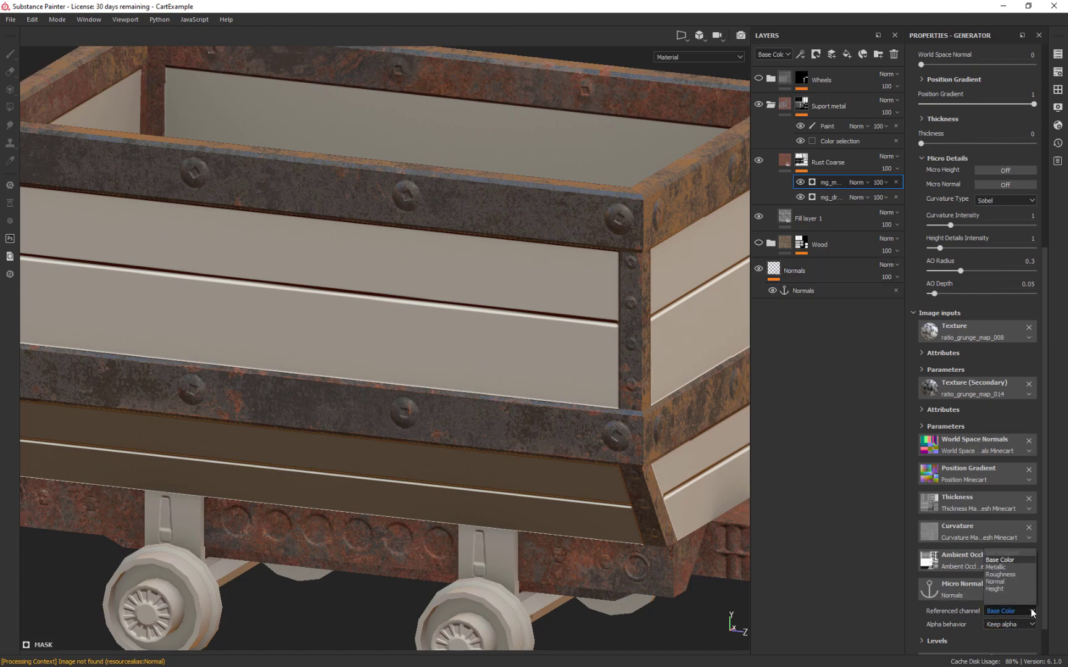
{"action": "left_click", "coordinate": [997, 580]}
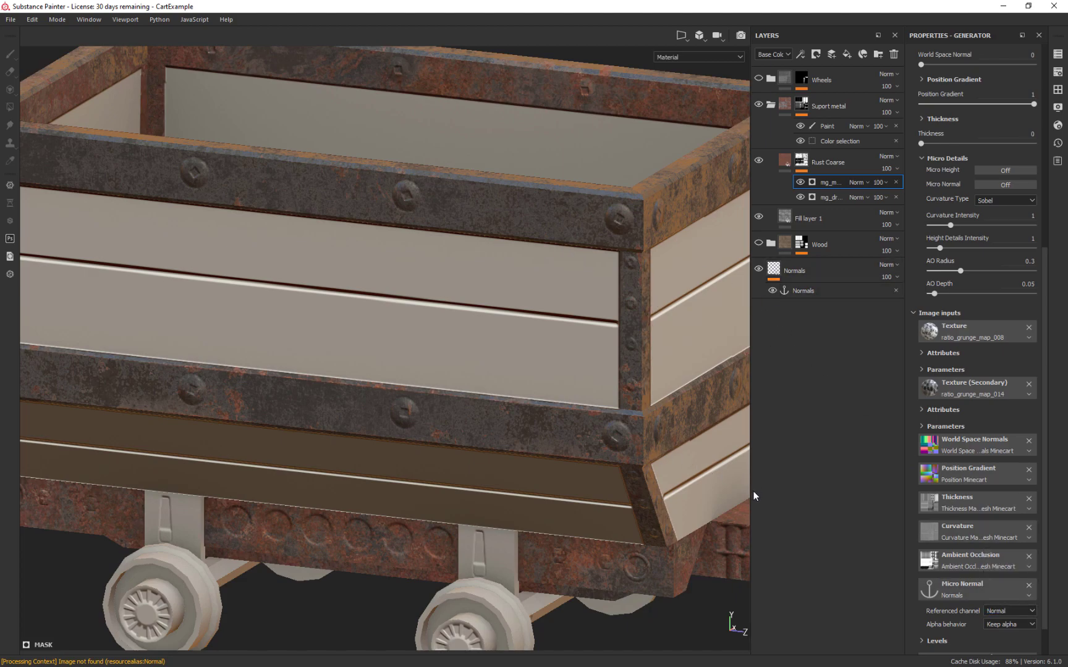
{"action": "left_click", "coordinate": [989, 183]}
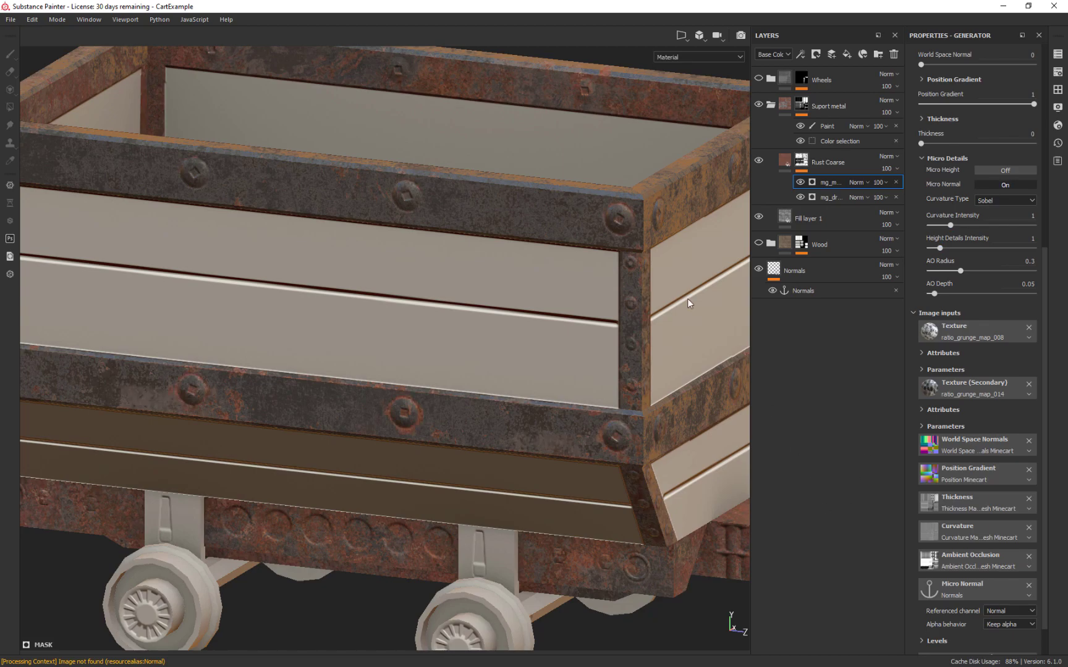
Step: Examine the rust around the rivets and the corner of the cart's metal supports from close up and farther away
{"action": "left_click_drag", "start_coordinate": [405, 626], "coordinate": [408, 426], "text": "alt"}
{"action": "scroll", "coordinate": [564, 250], "scroll_direction": "up", "scroll_amount": 3}
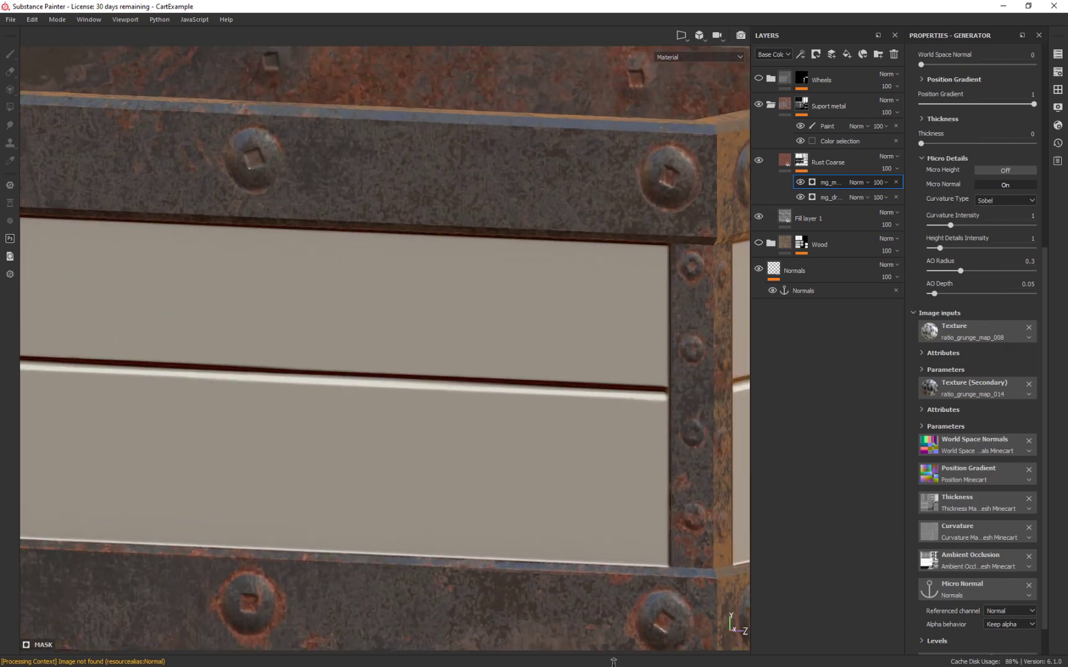
{"action": "middle_click_drag", "start_coordinate": [622, 326], "coordinate": [367, 417]}
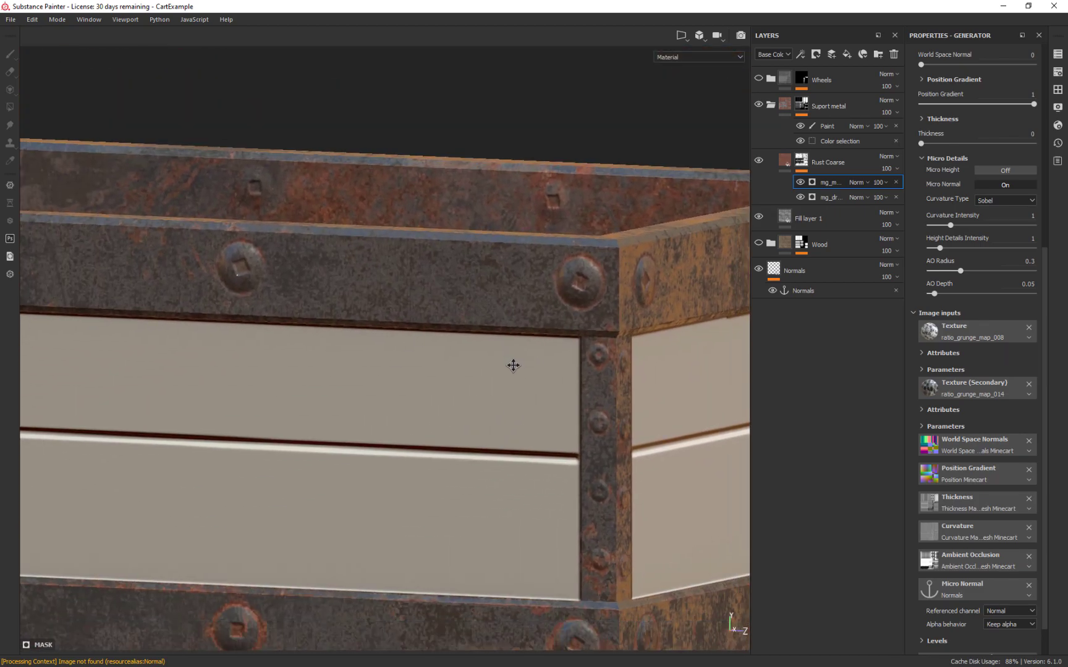
{"action": "left_click_drag", "start_coordinate": [367, 417], "coordinate": [332, 427], "text": "alt"}
{"action": "right_click_drag", "start_coordinate": [428, 458], "coordinate": [467, 403], "text": "alt"}
{"action": "left_click_drag", "start_coordinate": [467, 403], "coordinate": [522, 316], "text": "alt"}
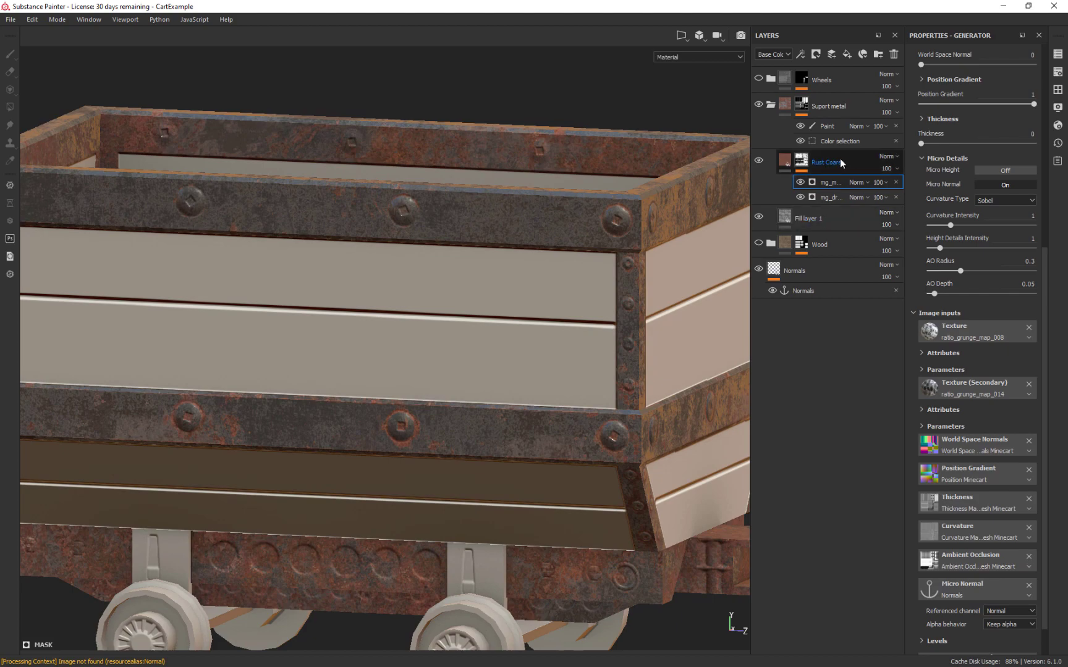
{"action": "left_click", "coordinate": [800, 54]}
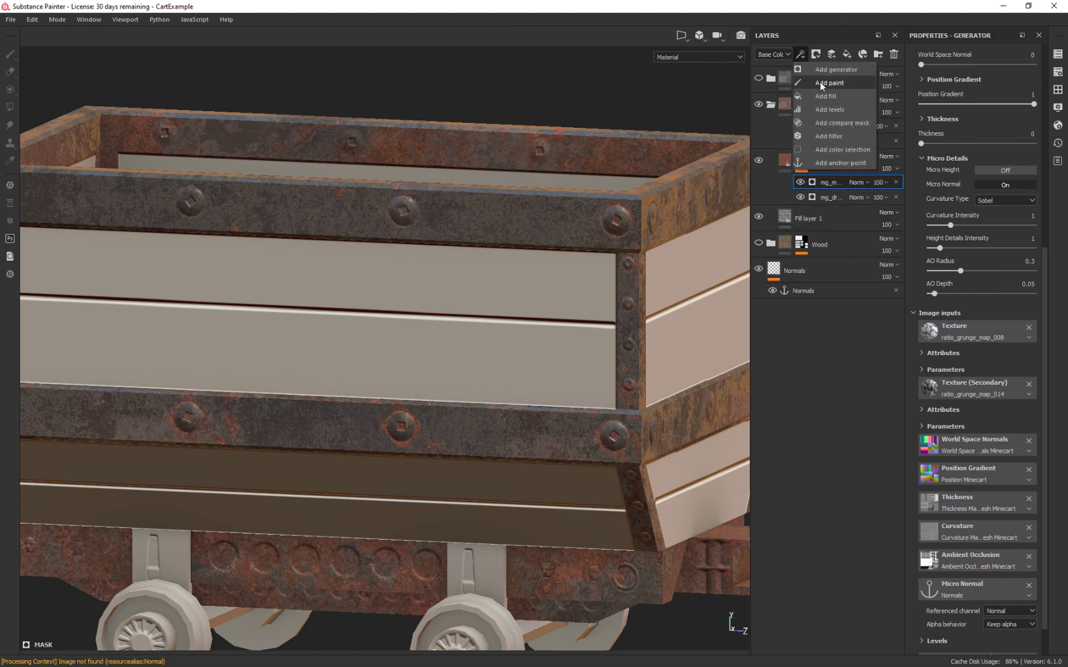
{"action": "left_click", "coordinate": [842, 360]}
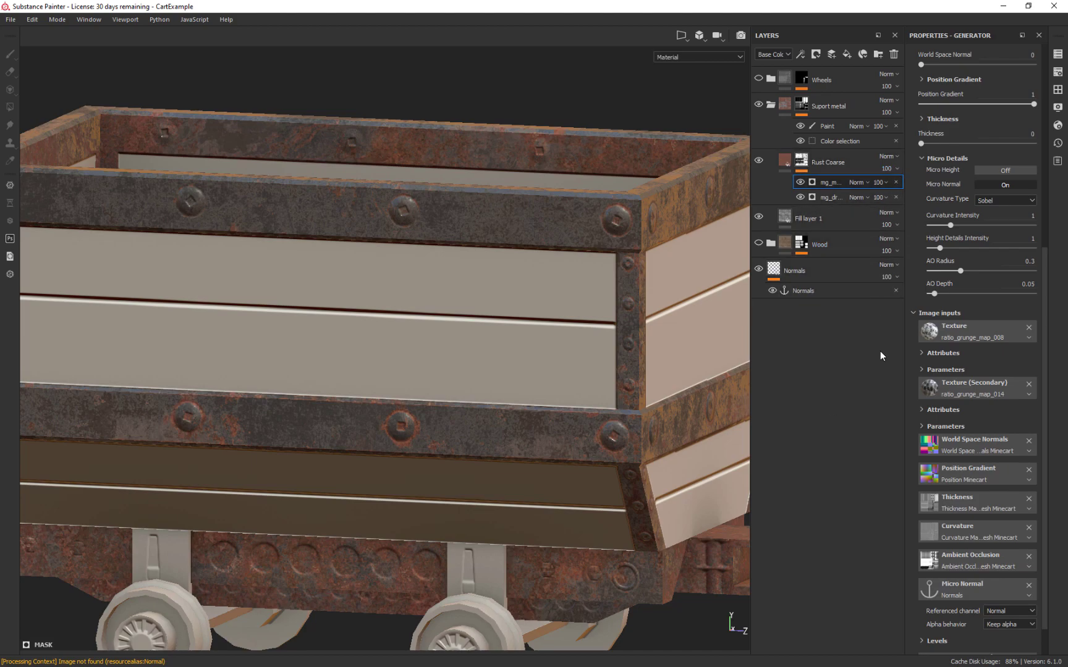
{"action": "scroll", "coordinate": [995, 274], "scroll_direction": "up", "scroll_amount": 6}
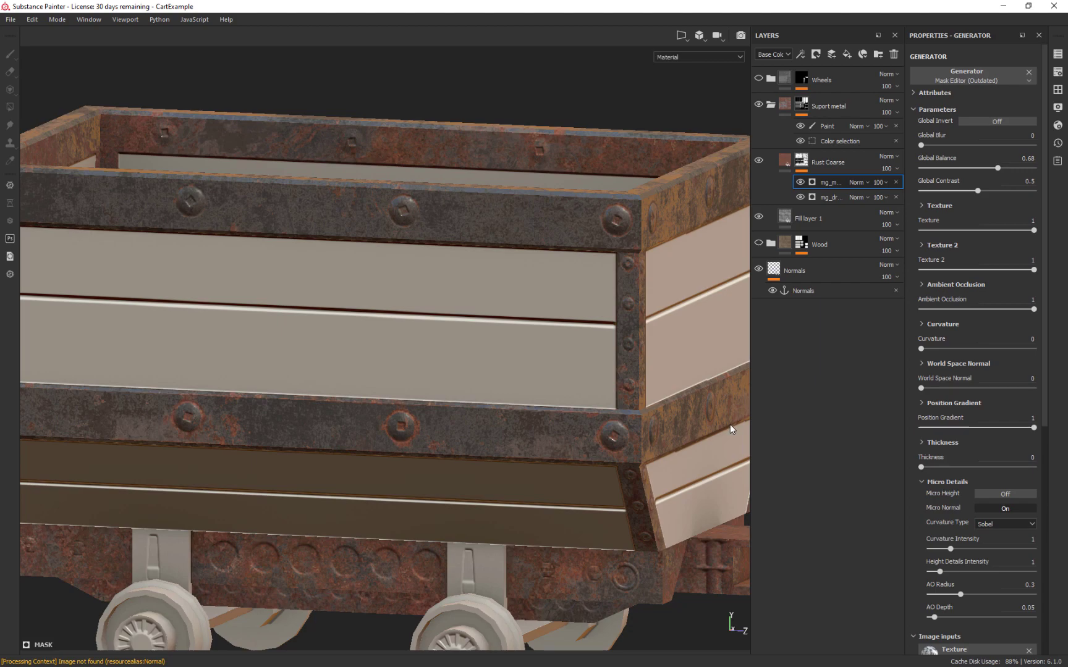
Step: Make the Wood folder visible and expand it to reach its Vertical and Horizontal layers
{"action": "key", "text": "ctrl+z"}
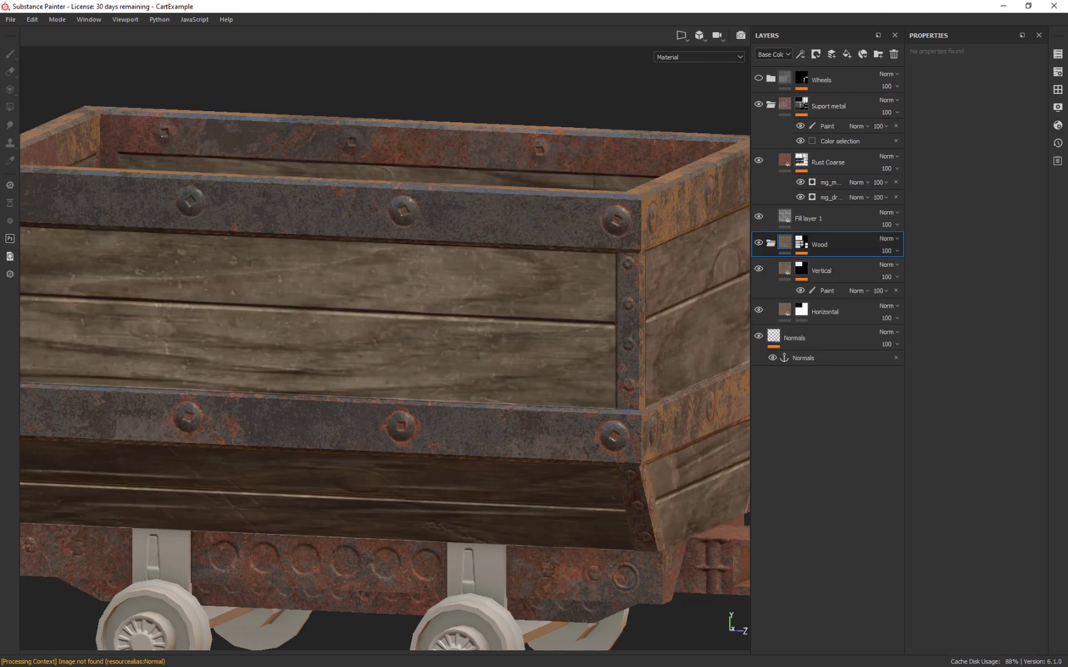